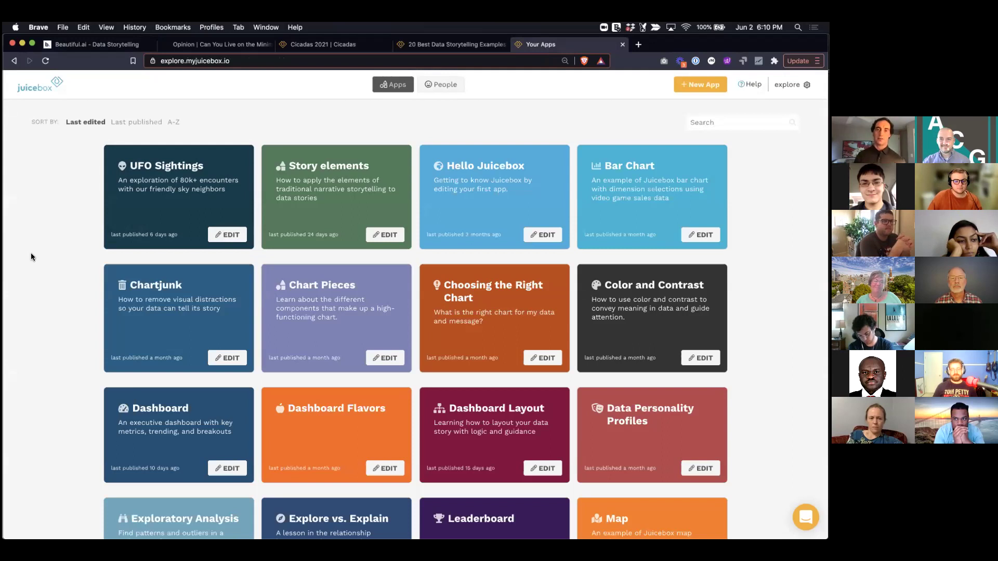
mouse_move(218, 175)
mouse_move(531, 199)
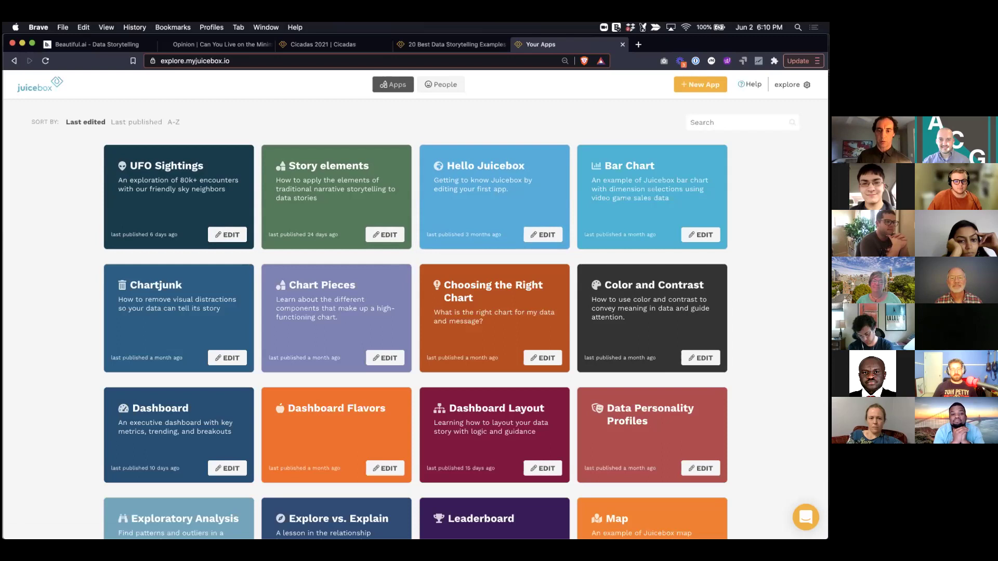
scroll(743, 325, down, 3)
scroll(743, 325, up, 3)
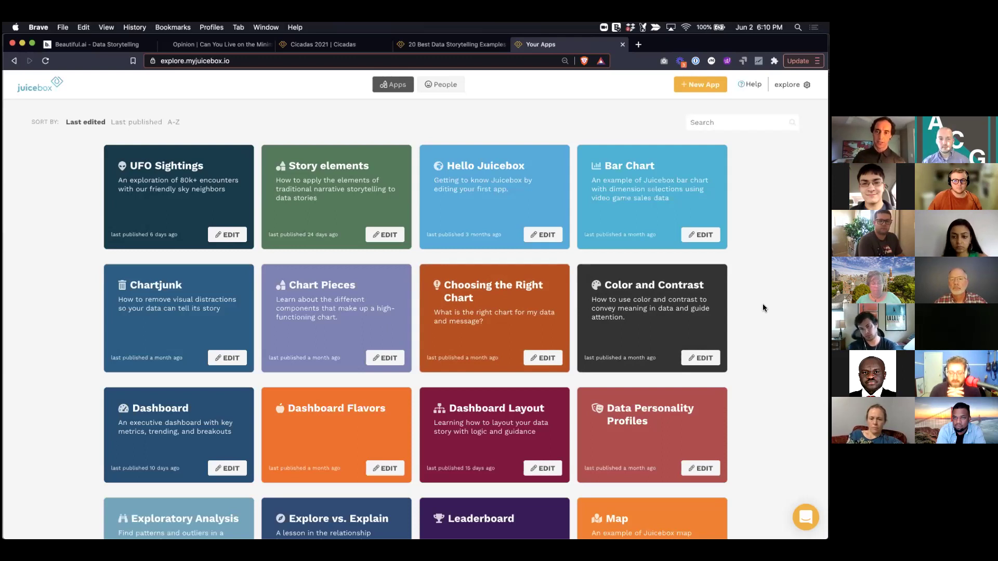
Start a new app titled "An app to impress" plus the guest's first name and "and friends", and continue to the description.
click(696, 87)
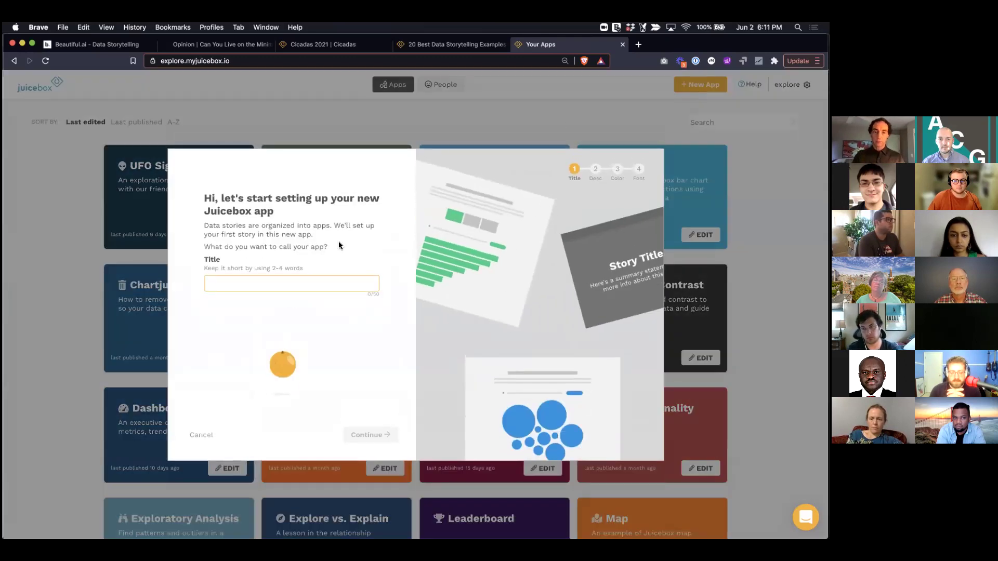
text(An app to )
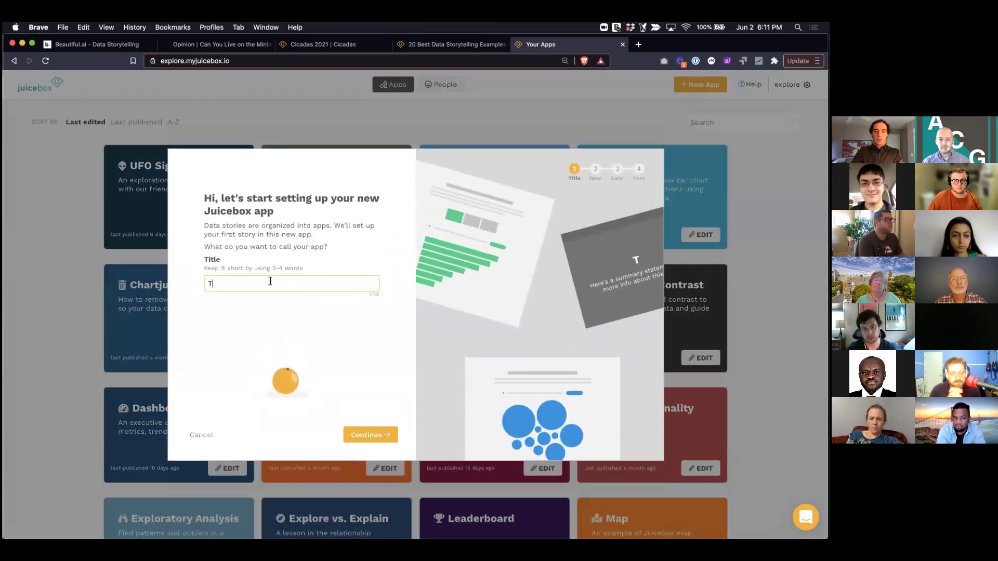
text(im)
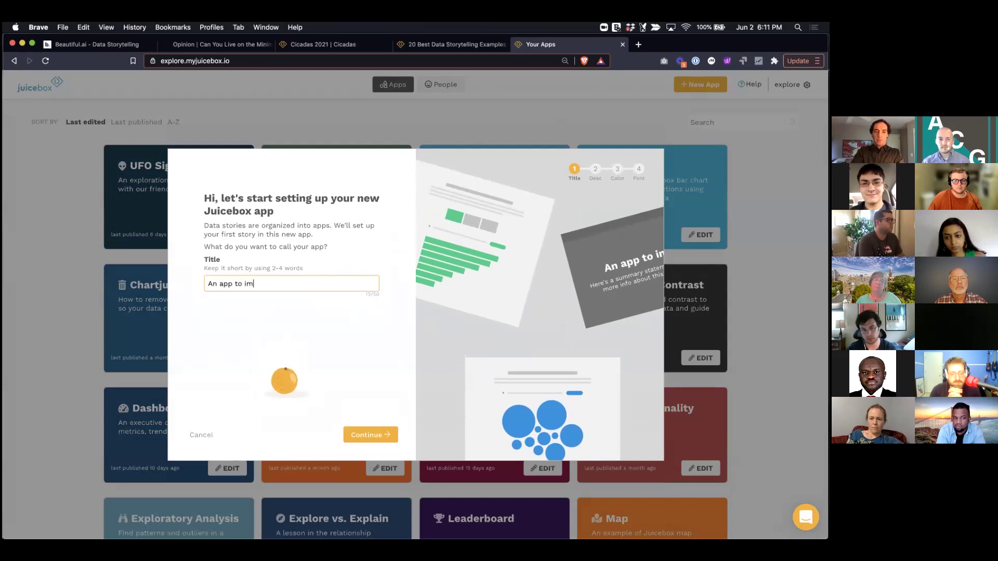
text(press Alex and friends)
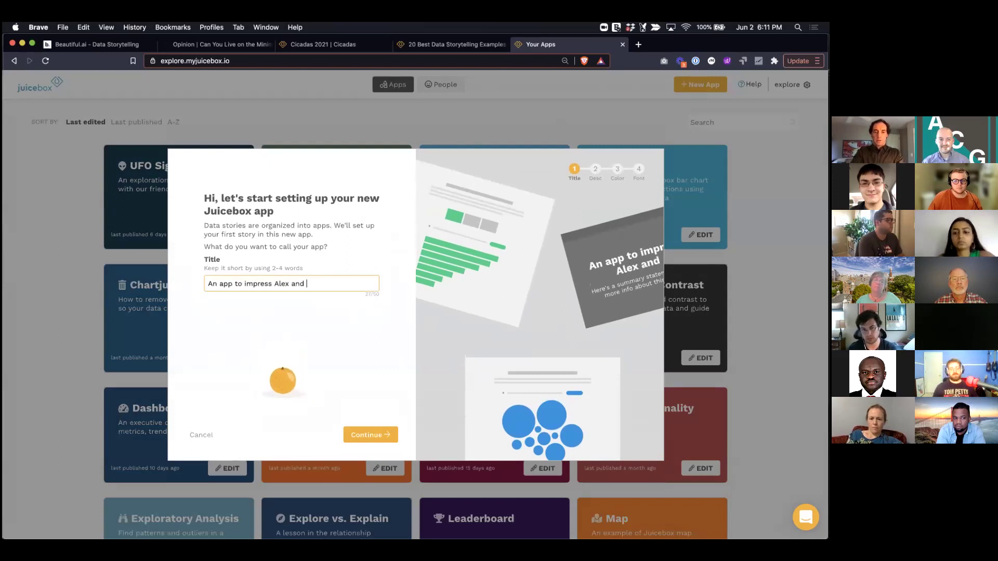
click(375, 436)
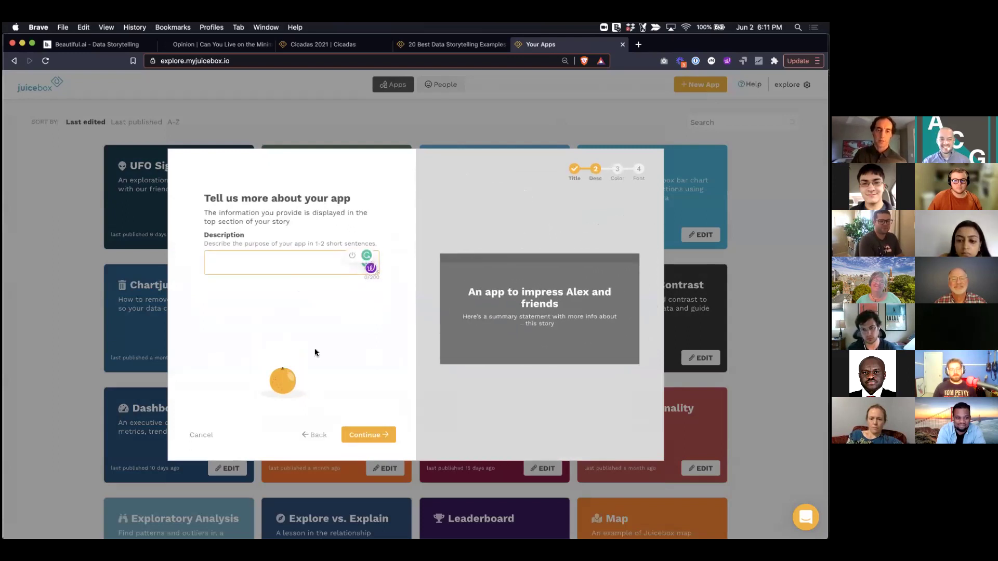
Create the app with a blank description, orange as the primary data color and the Bold font.
click(370, 437)
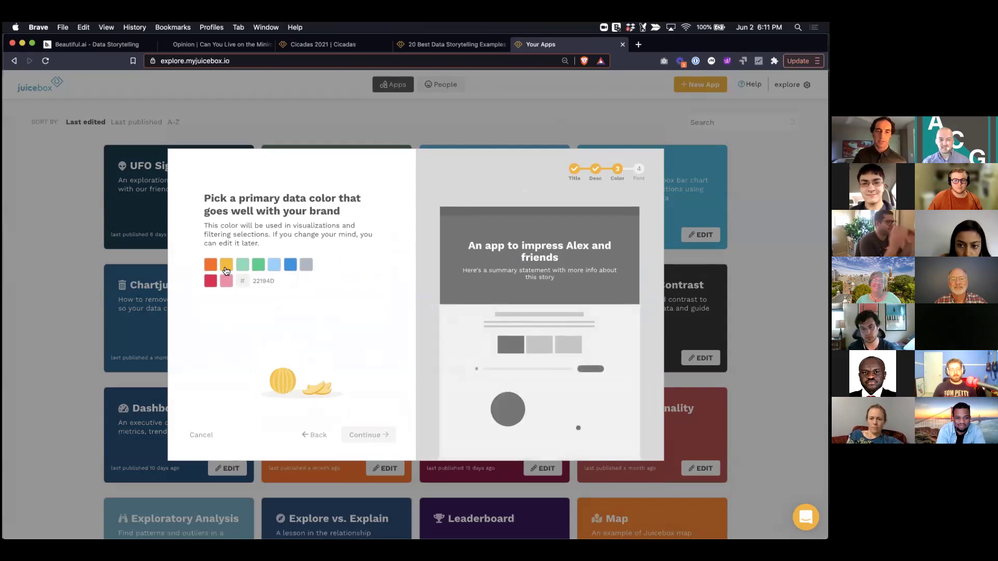
click(366, 437)
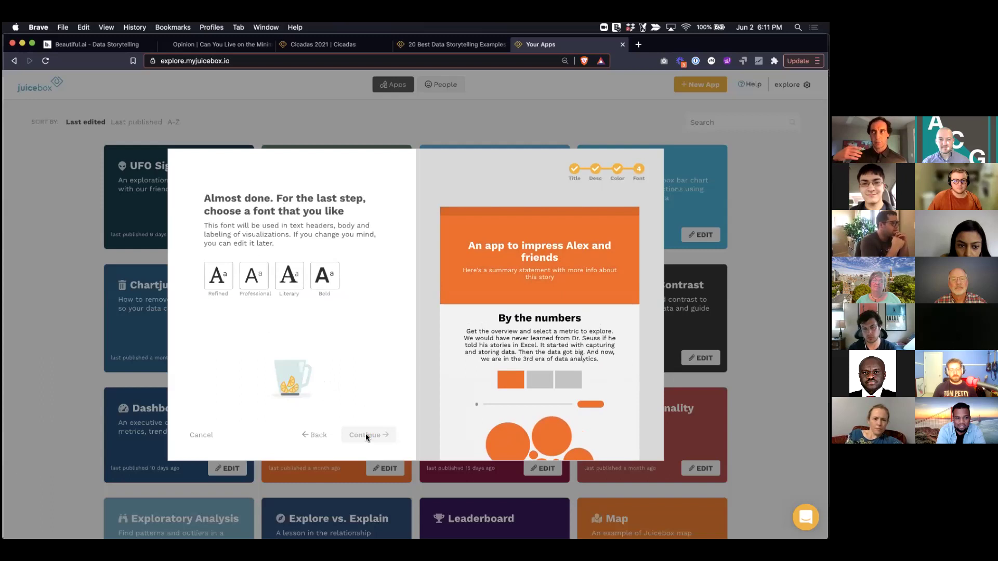
click(322, 276)
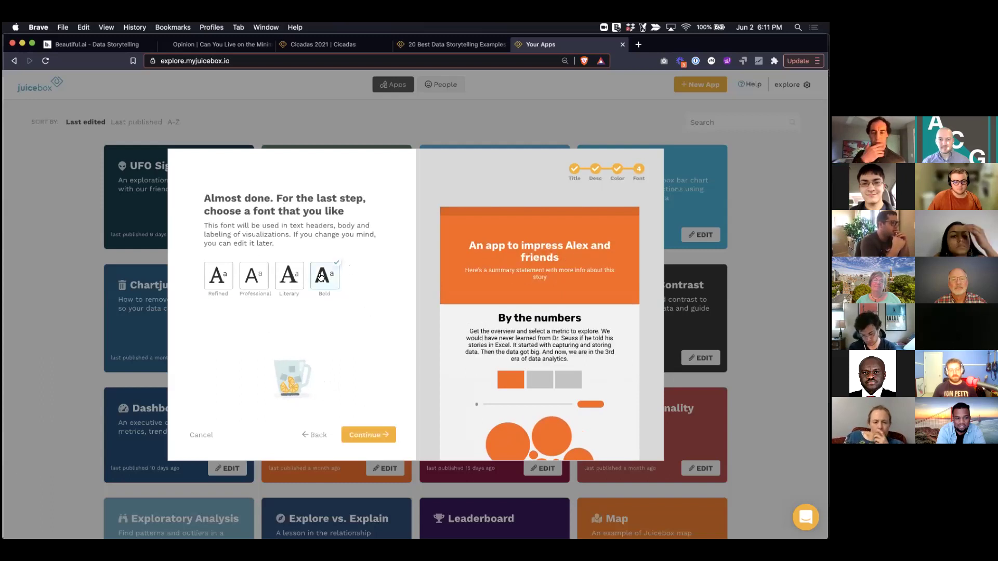
click(358, 434)
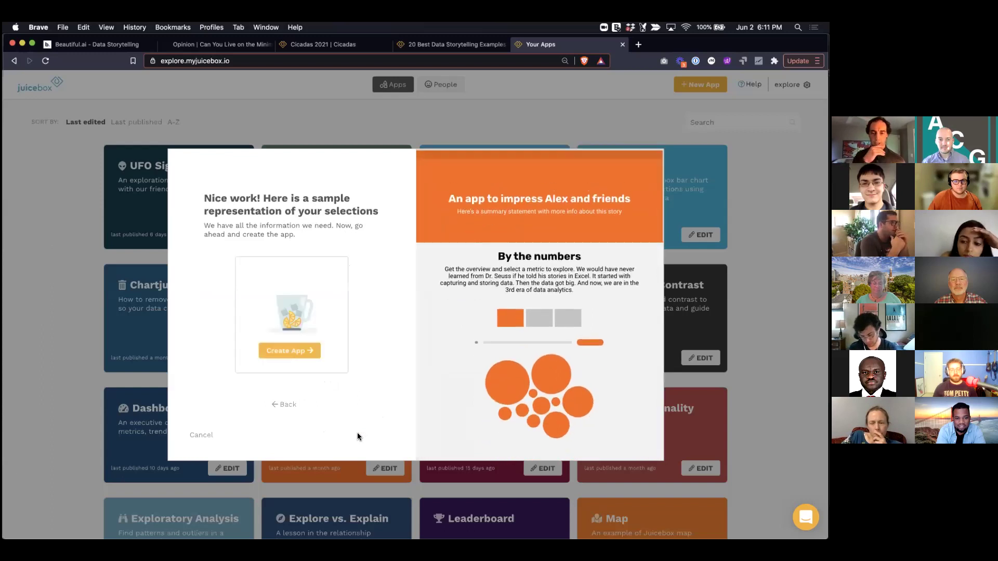
click(304, 355)
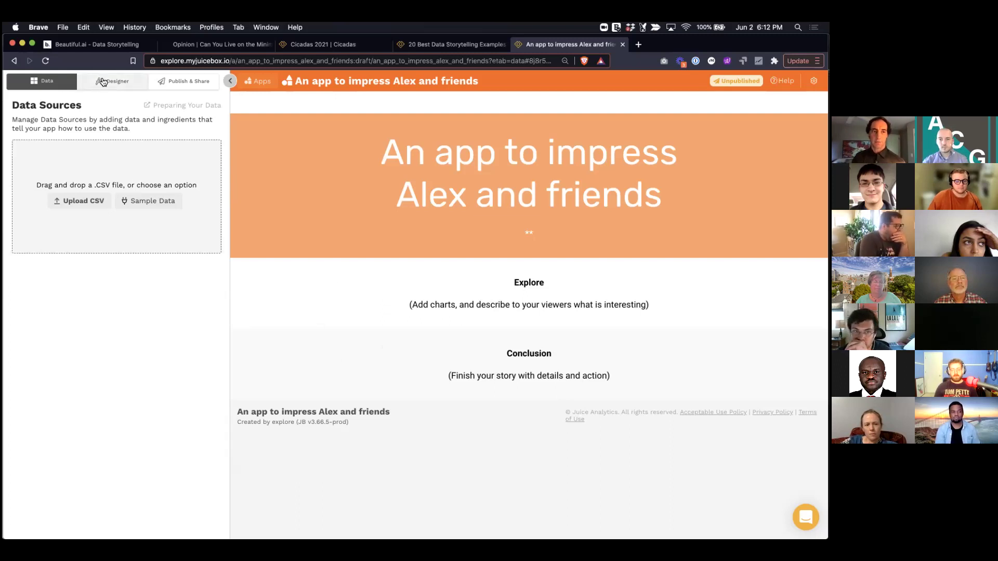
Add the sample table world_happiness_report_2020 as a data source and import all its fields automagically.
click(137, 201)
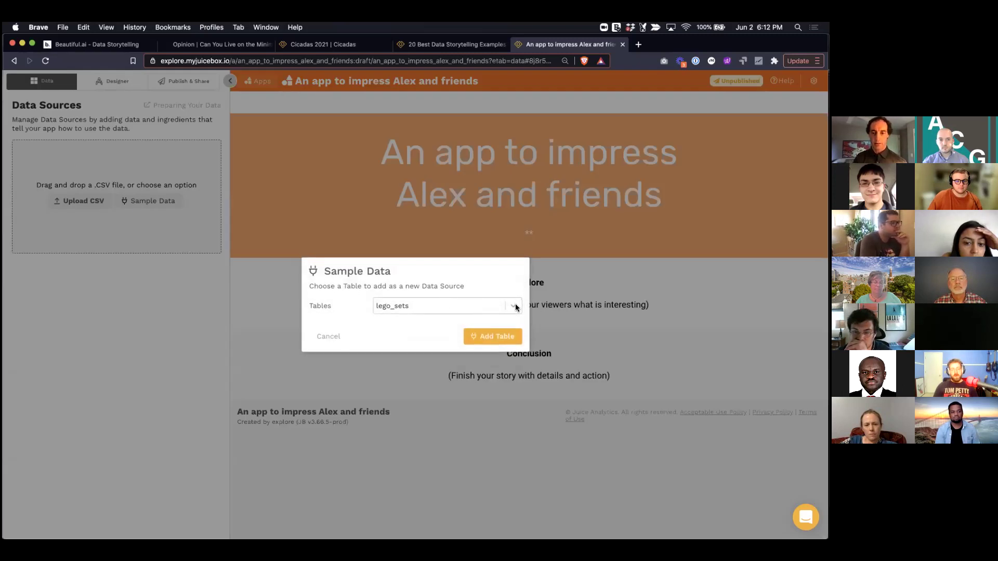
click(514, 306)
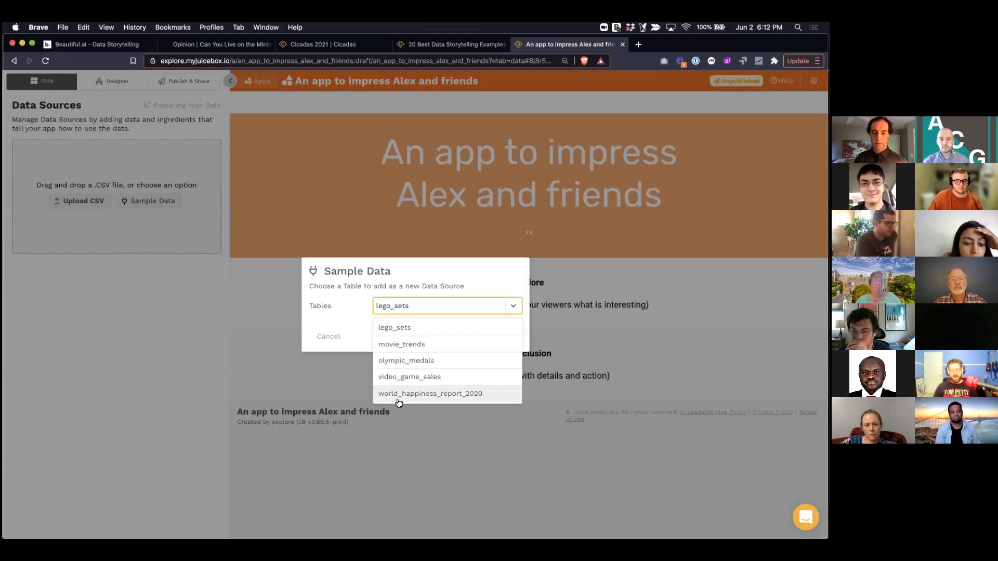
click(433, 393)
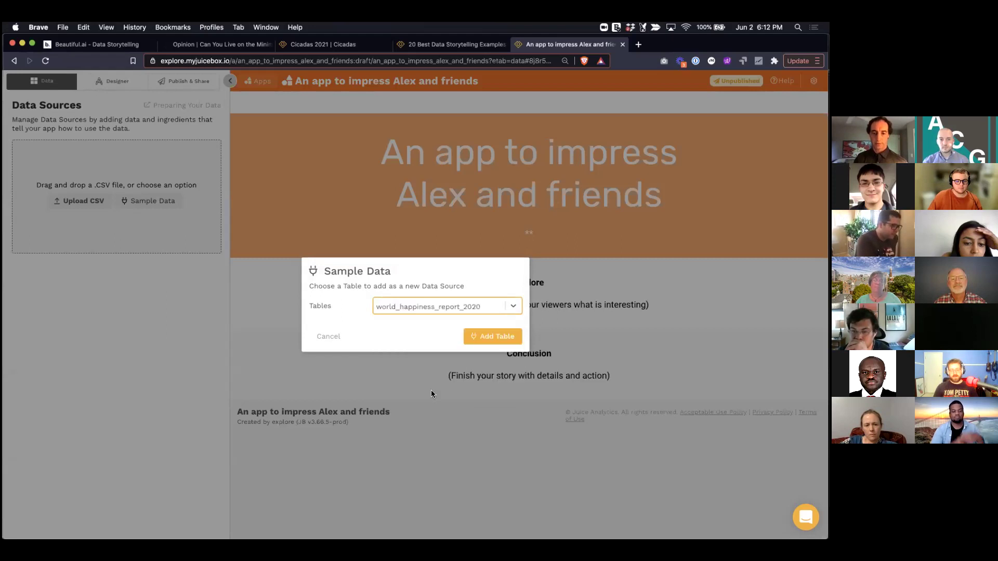
click(488, 336)
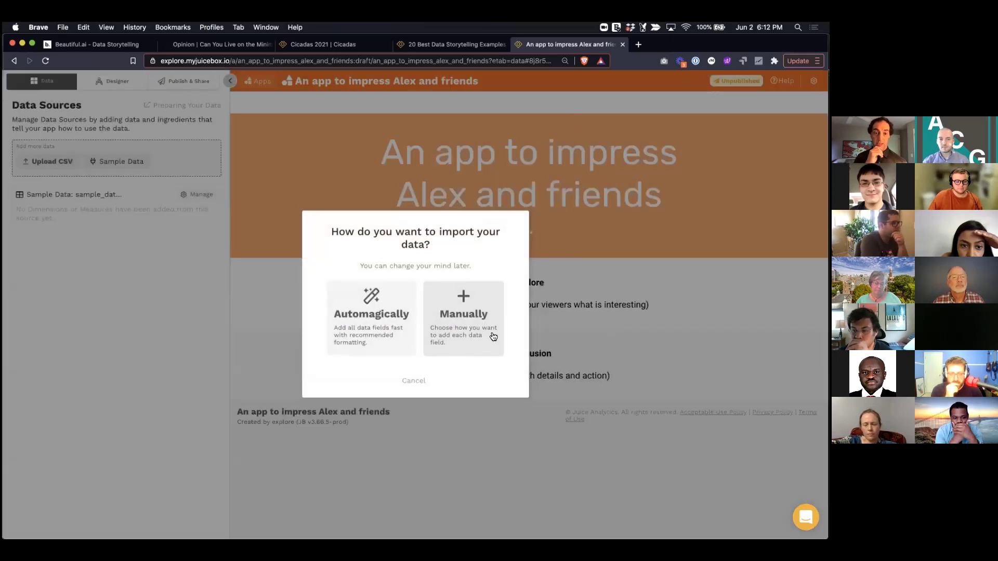
click(369, 324)
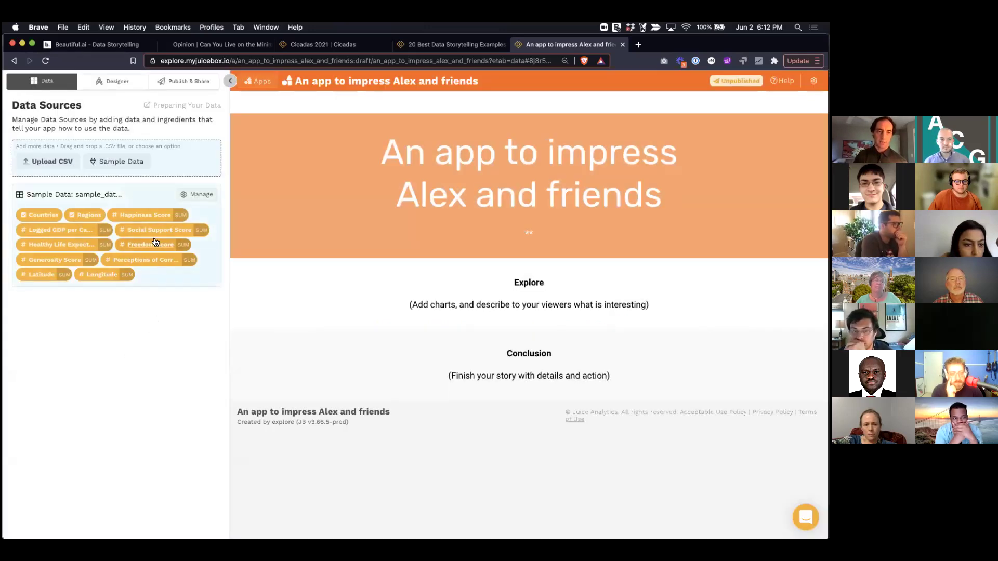
Set the Happiness Score measure's aggregation to Average and save it.
click(156, 215)
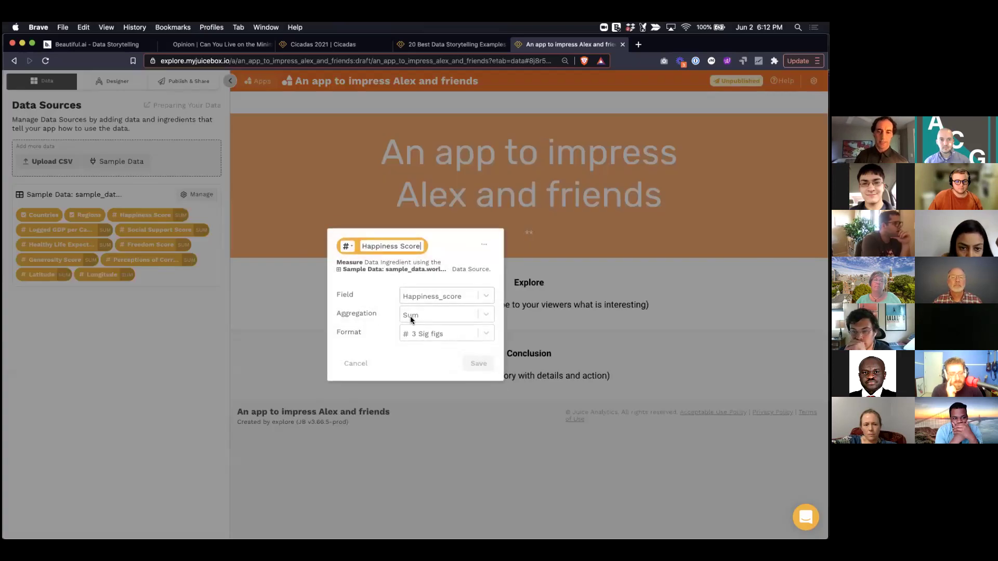
click(412, 318)
click(413, 384)
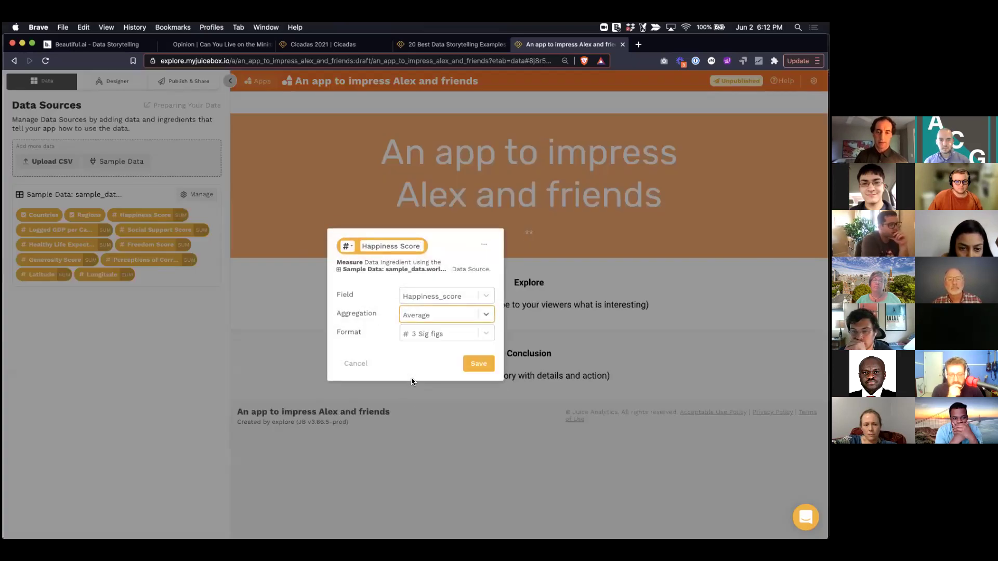
click(473, 365)
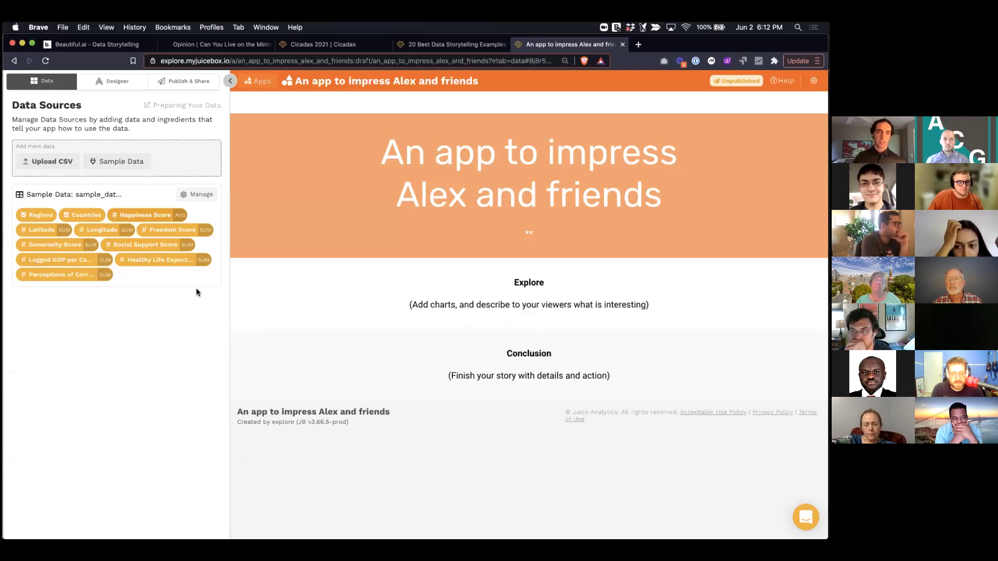
Insert an empty content block beneath the title block of the Intro section in the designer.
click(110, 88)
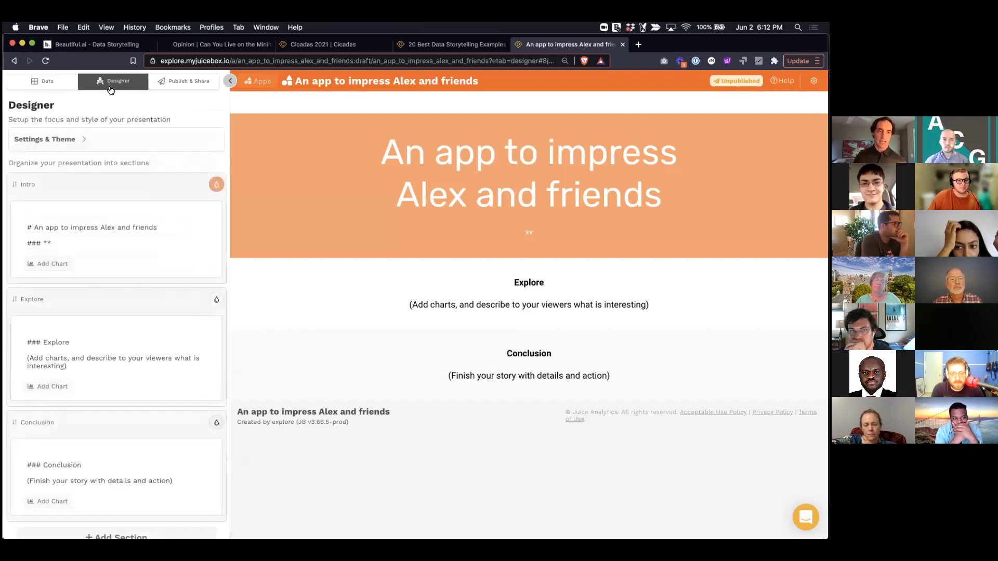
mouse_move(166, 253)
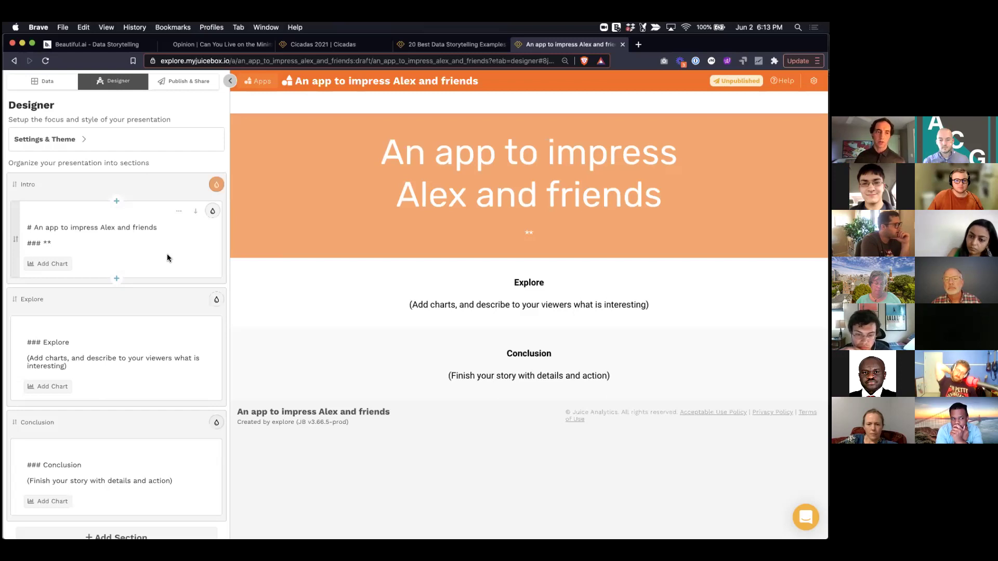
click(118, 281)
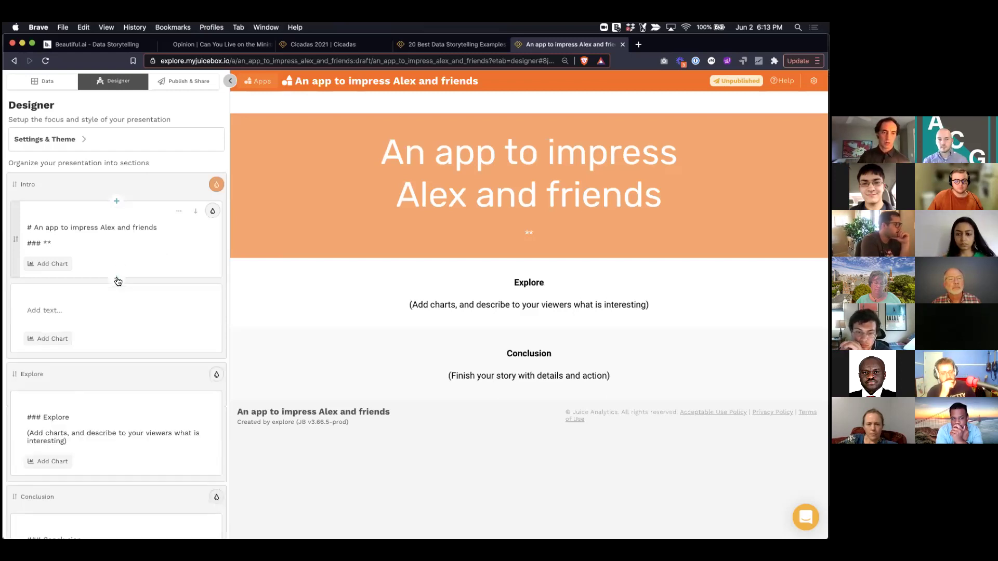
click(58, 338)
Collapse the Intro, Explore and Conclusion sections of the presentation, and expand them again.
click(88, 188)
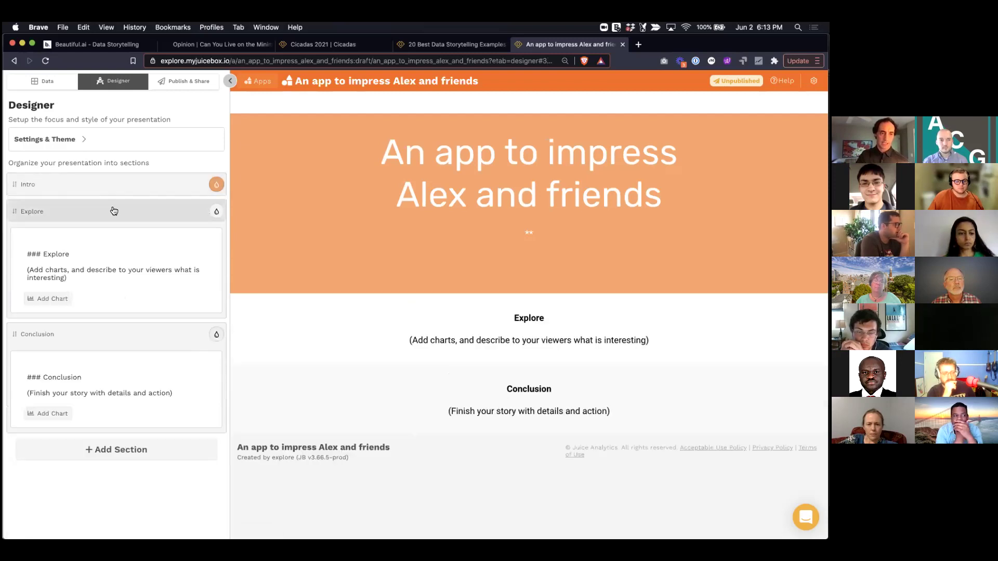
click(112, 212)
click(113, 238)
click(113, 238)
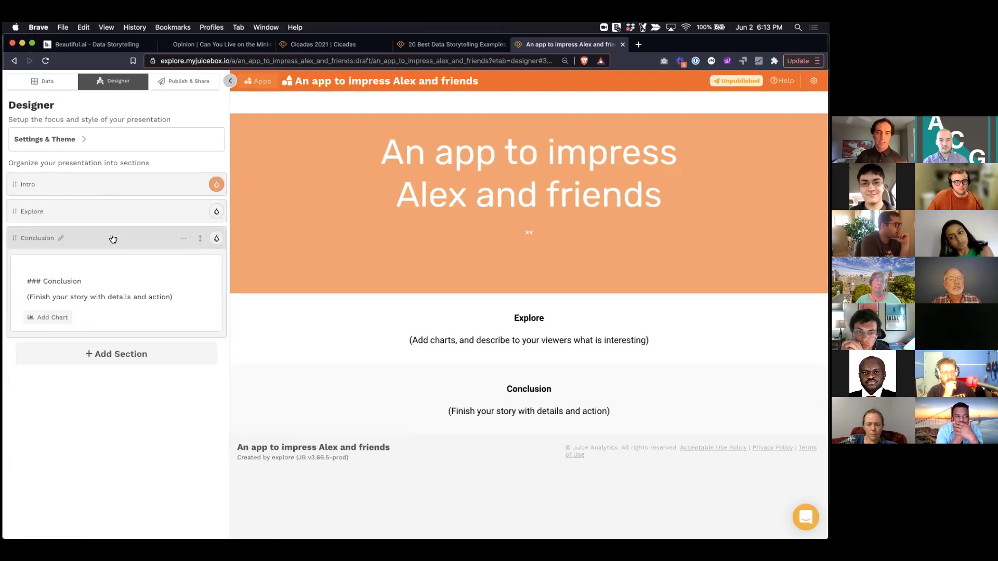
click(118, 211)
click(125, 189)
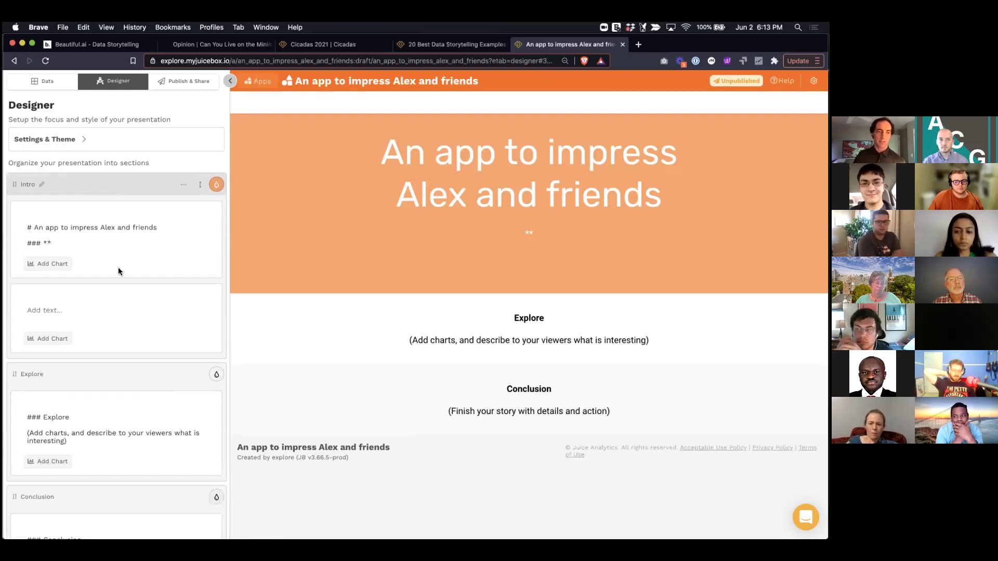
Add a Map chart to the empty content block in the Intro section.
click(45, 339)
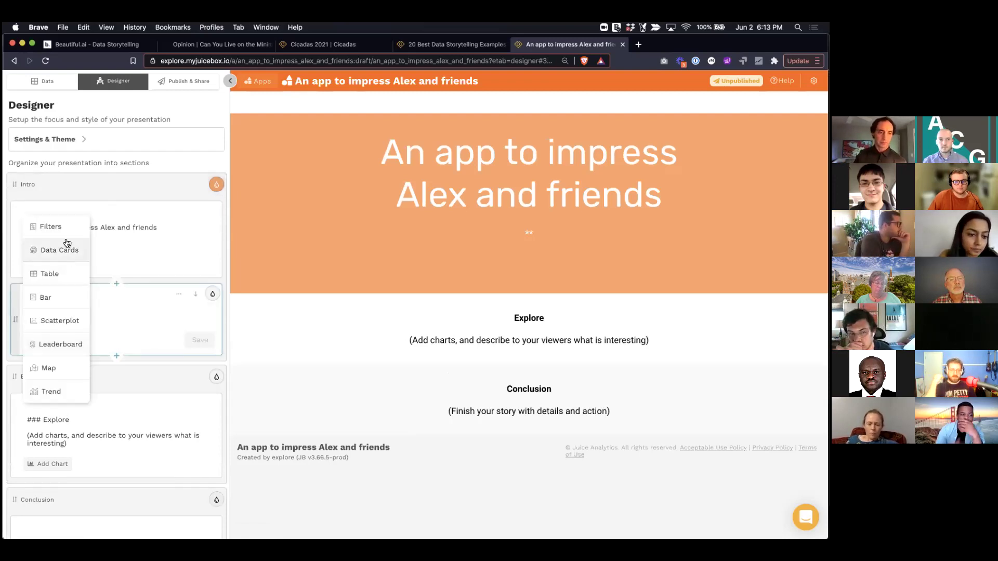
click(72, 367)
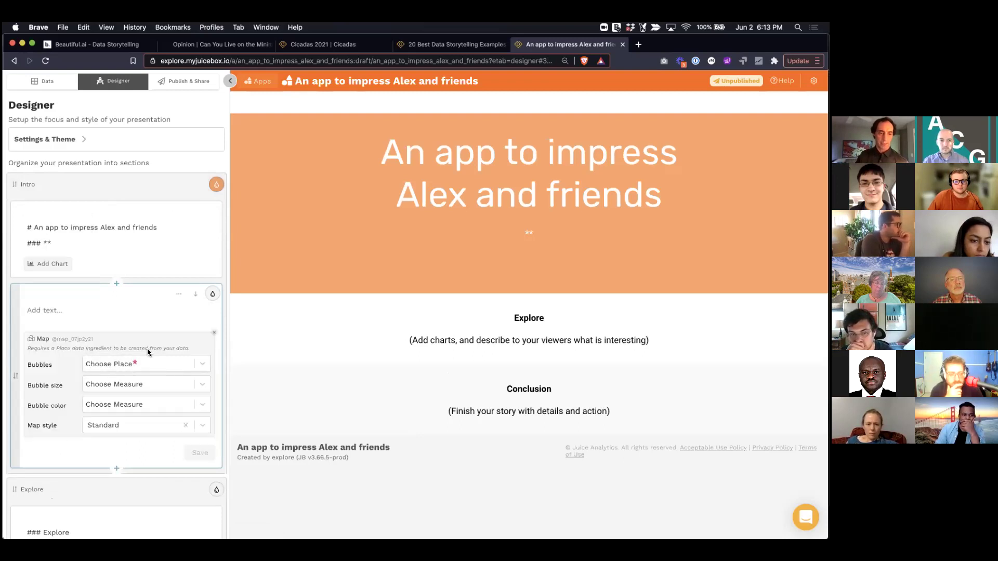
Begin a Place data ingredient from the Country field of the world happiness data source.
click(50, 83)
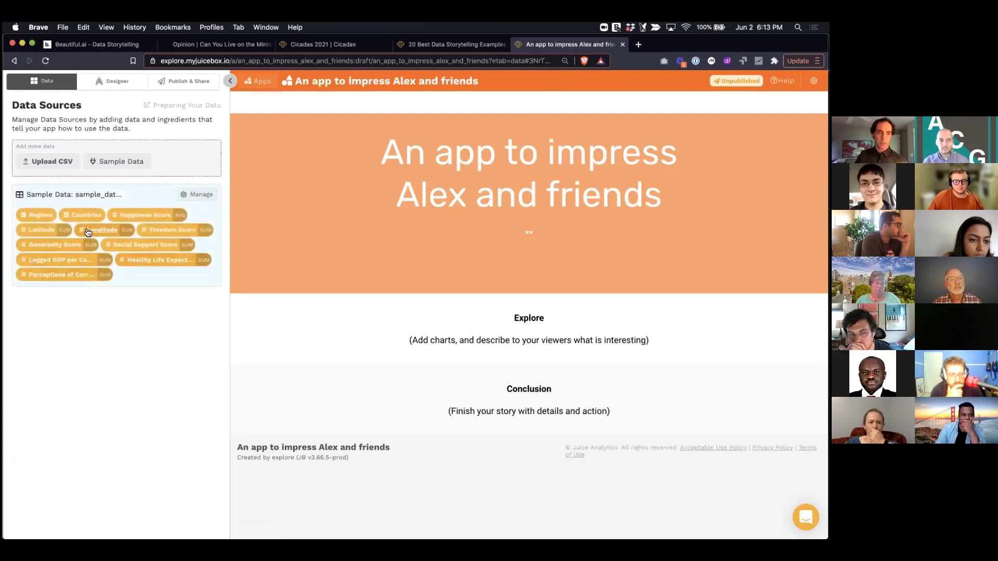
click(193, 197)
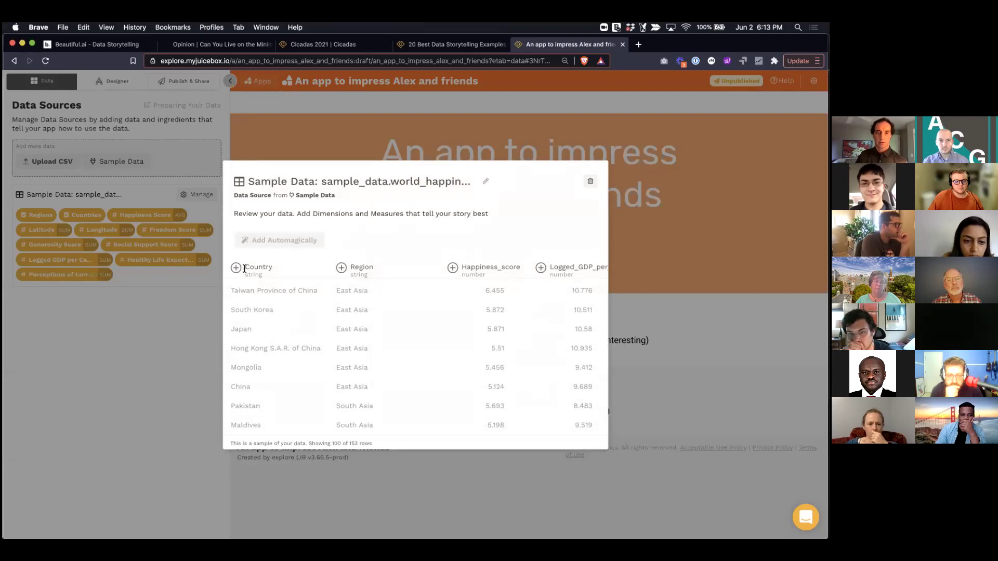
click(236, 269)
click(244, 317)
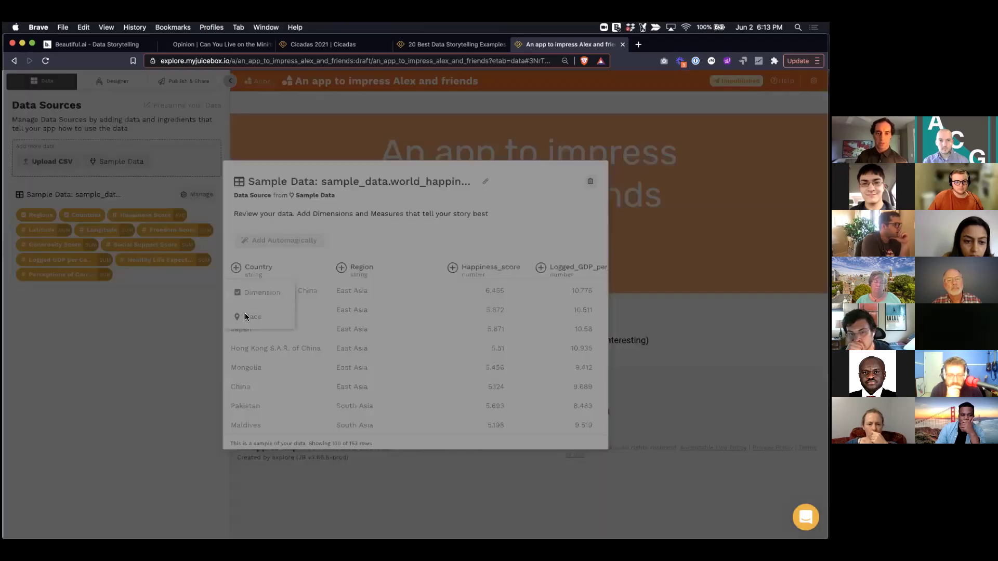
Assign the Latitude and Longitude fields as the coordinates of the Country place ingredient.
click(432, 327)
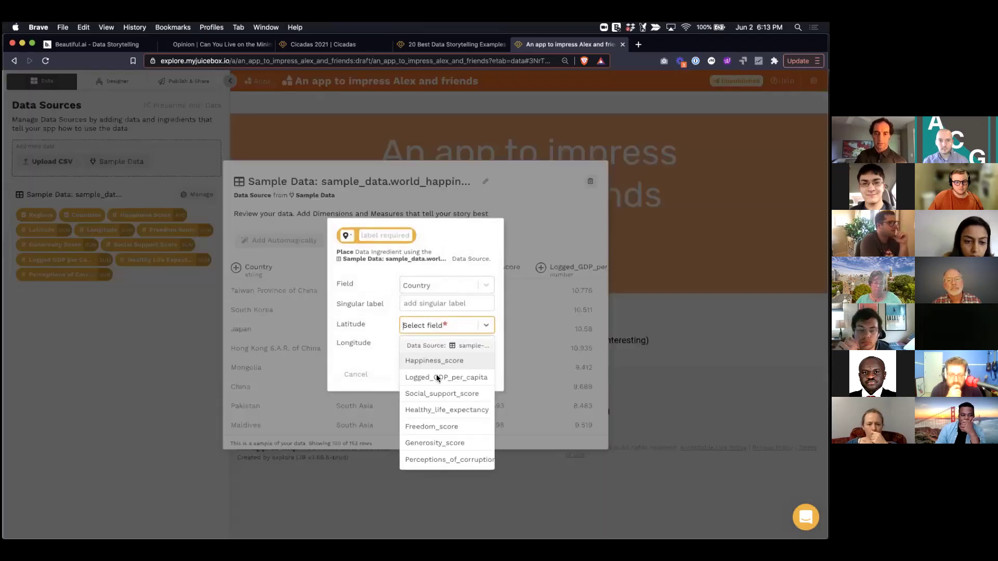
scroll(438, 425, down, 2)
click(433, 439)
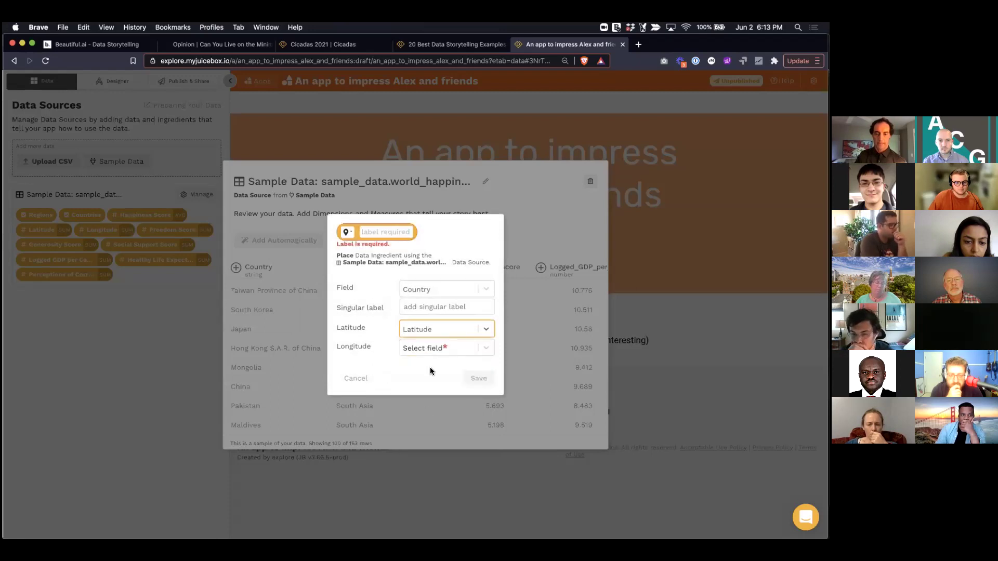
click(435, 353)
scroll(437, 384, down, 2)
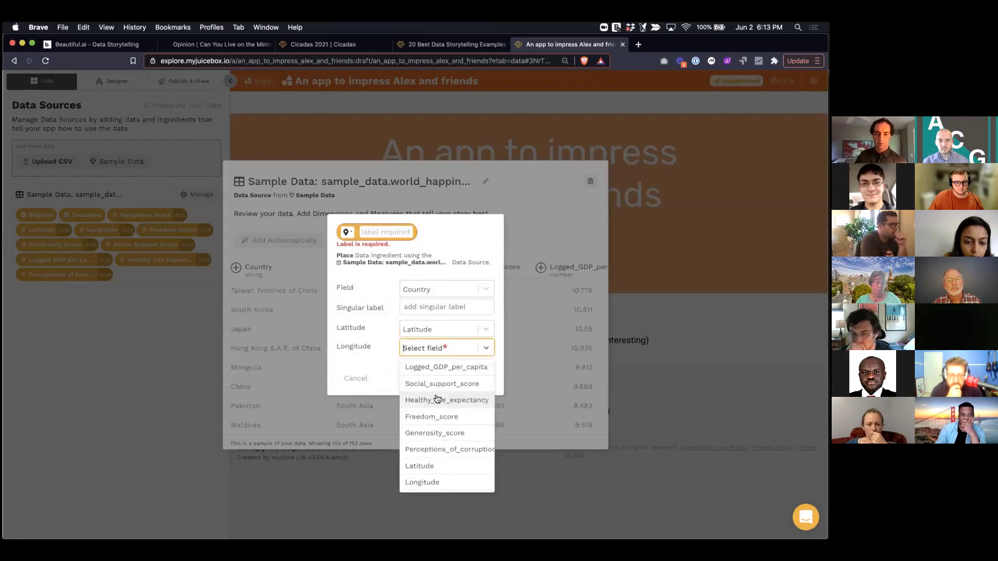
click(423, 481)
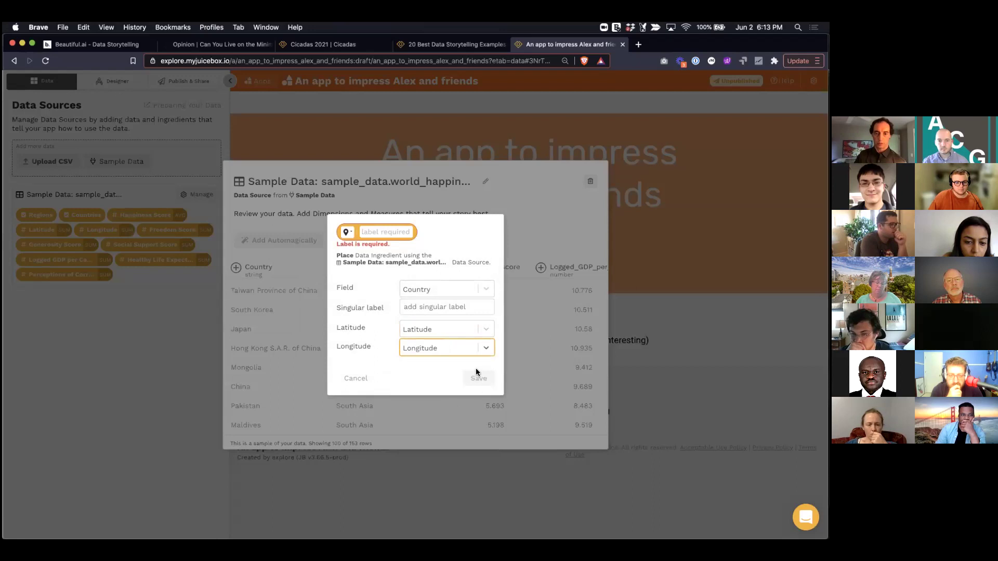
Label the place ingredient Country, save it, close the data source review and return to designing the presentation.
text(Countrr)
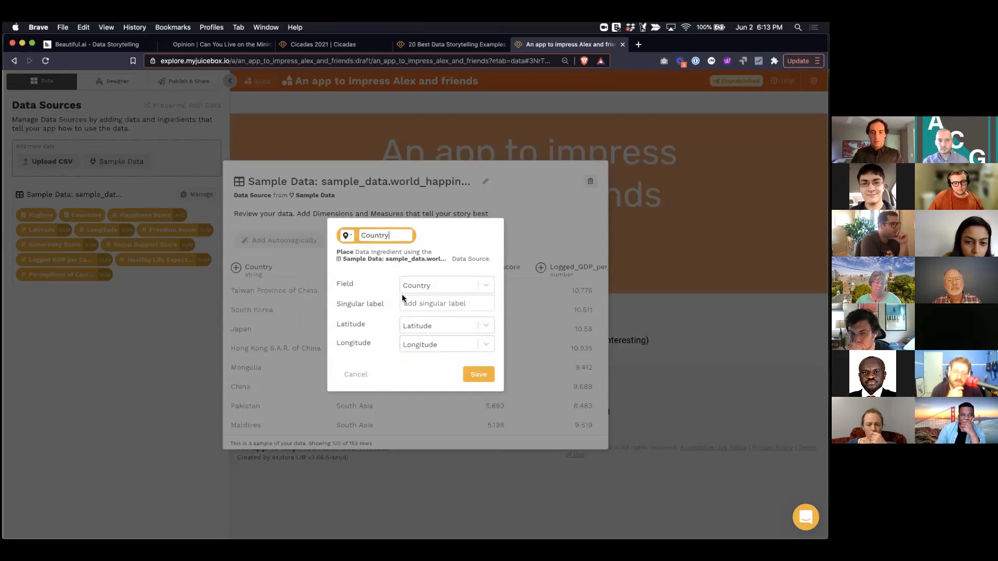
click(474, 375)
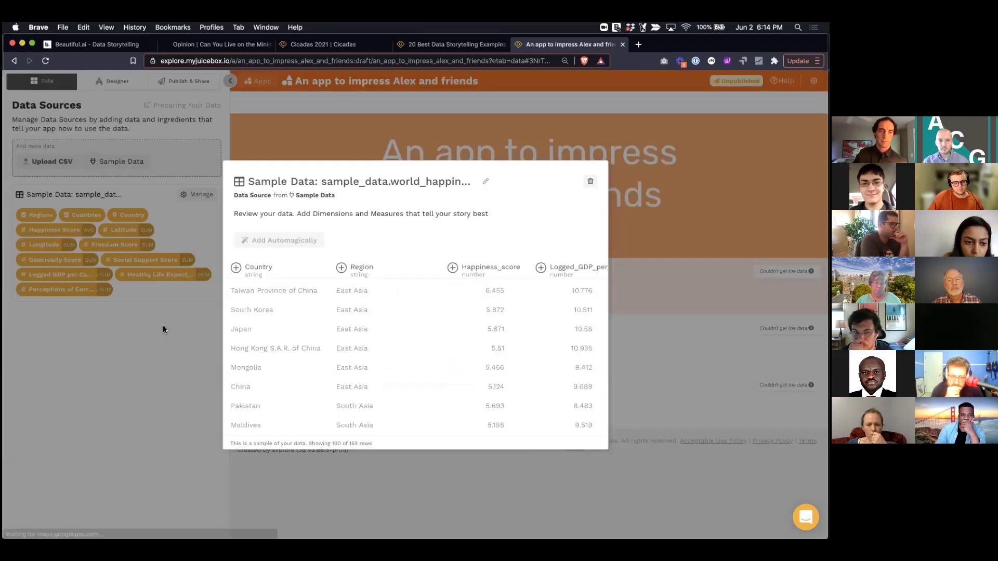
click(163, 324)
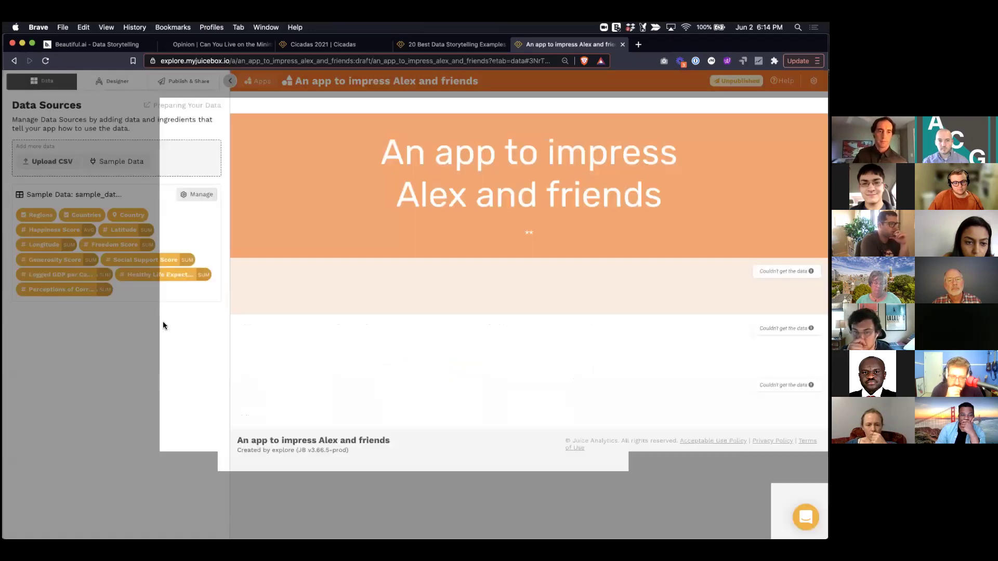
click(121, 88)
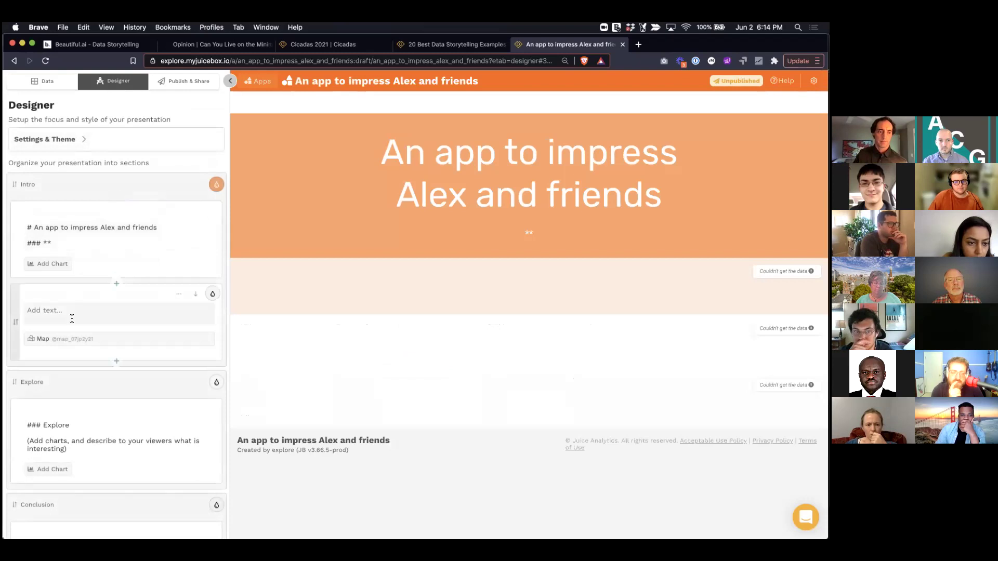
Try to choose a place for the bubbles of the existing map in the Intro section.
click(67, 338)
click(161, 364)
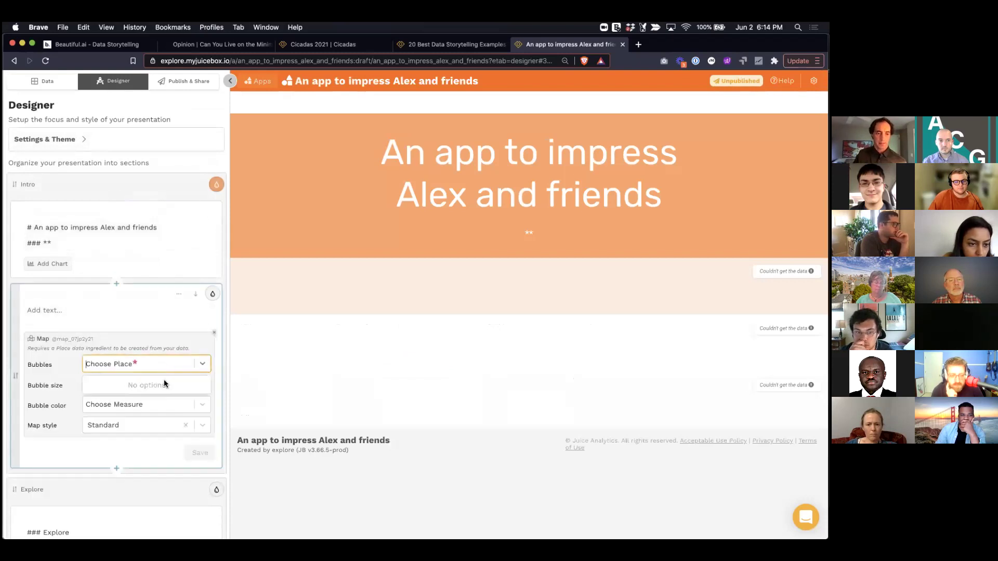
click(156, 316)
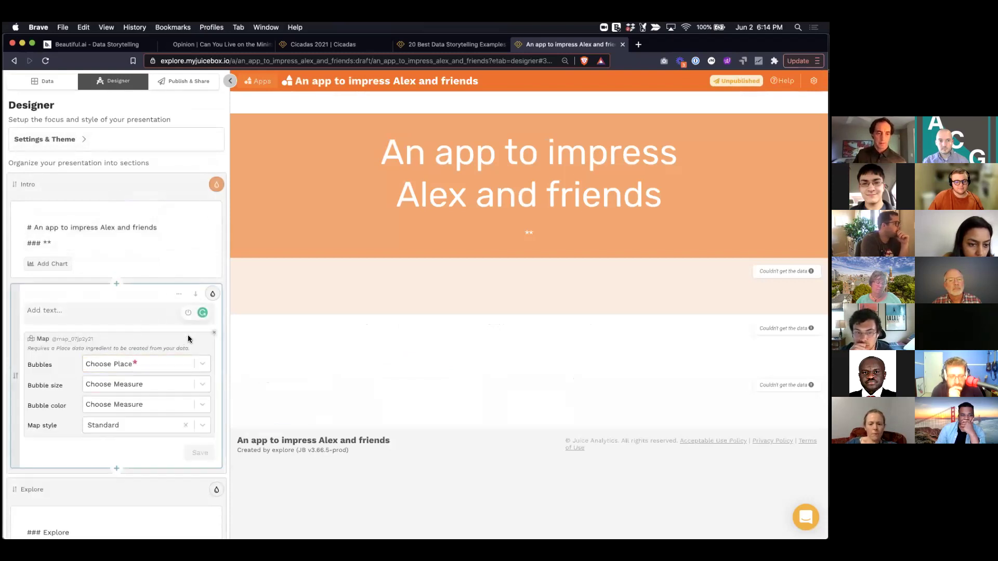
click(199, 363)
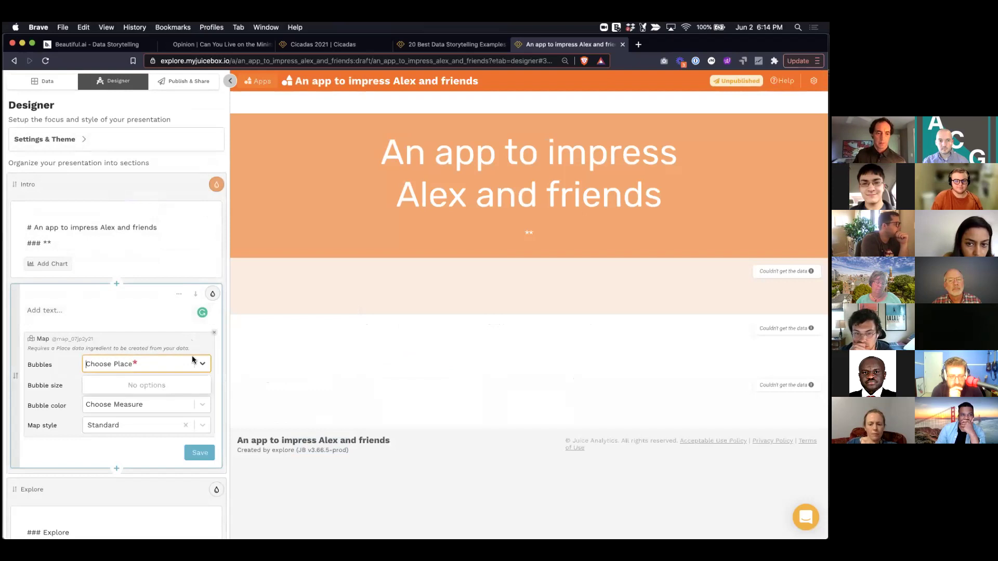
Remove the existing map from the Intro section's second block and add a new Map chart in its place.
click(215, 332)
click(47, 339)
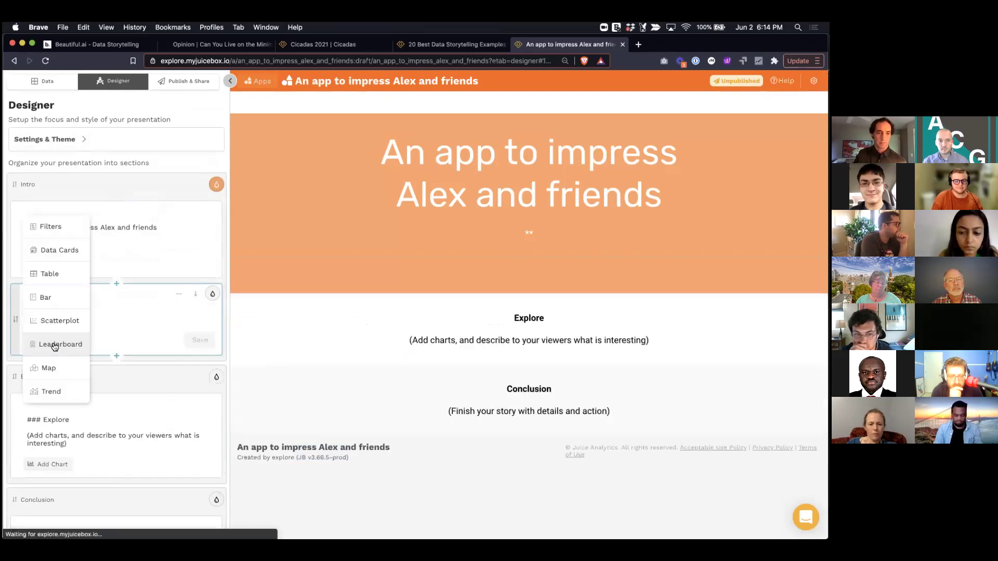
click(49, 369)
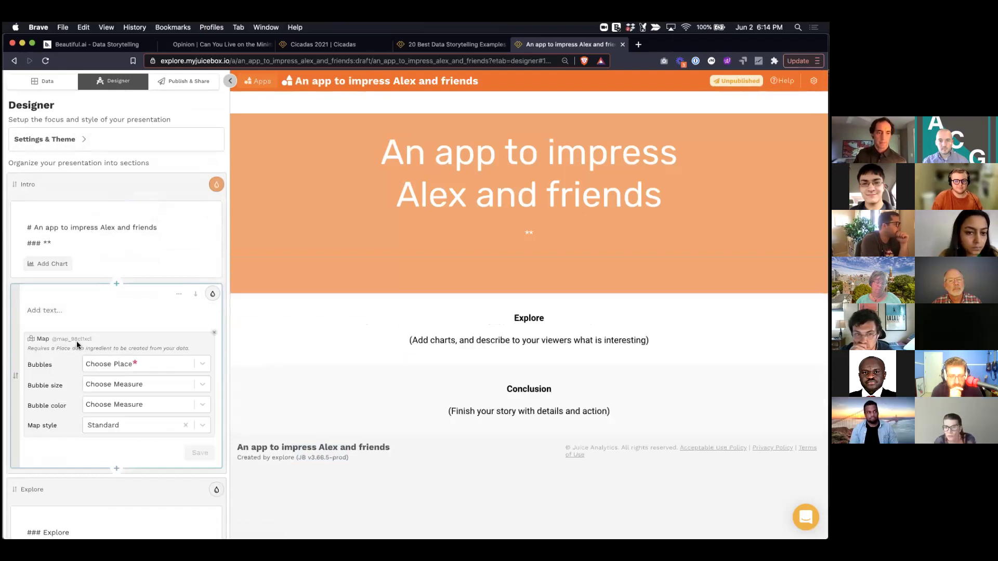
Use Country as the new map's bubbles and Happiness Score as the bubble color.
click(127, 364)
click(114, 404)
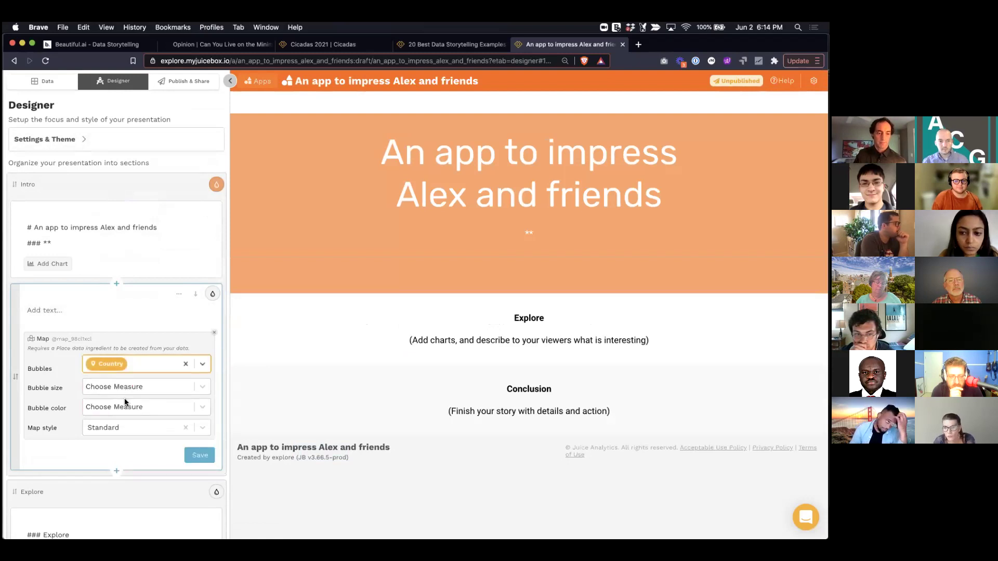
click(121, 407)
scroll(136, 470, down, 2)
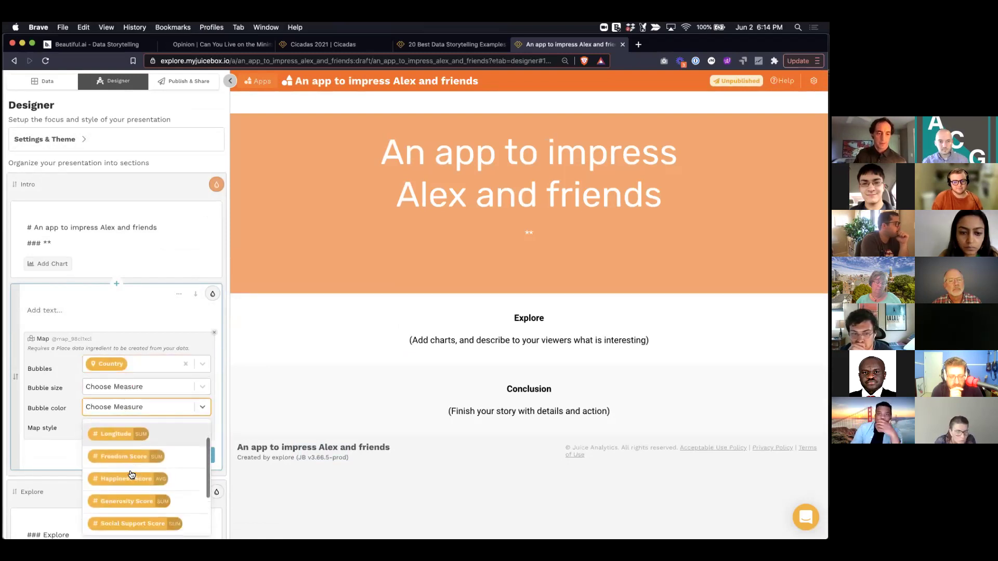
click(140, 477)
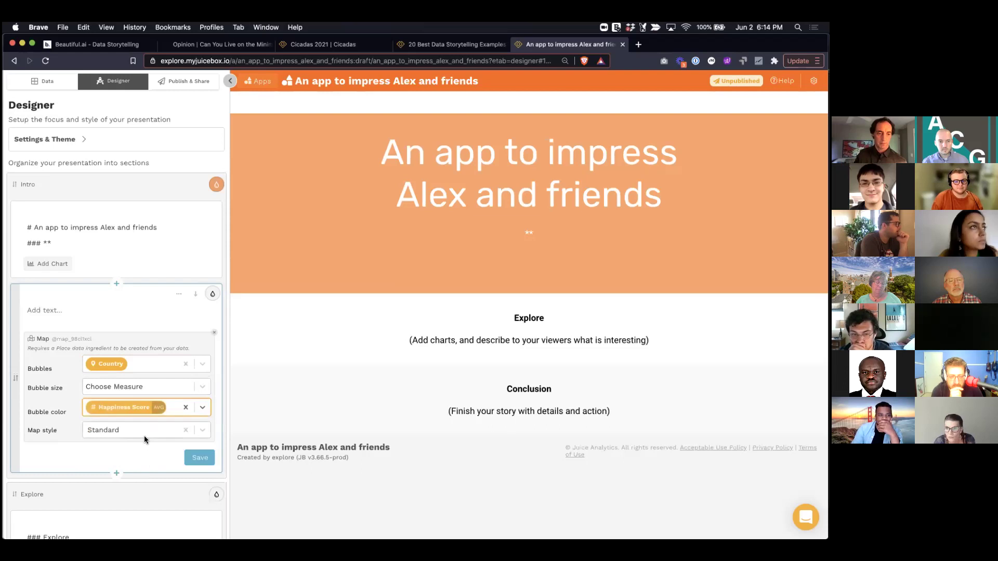
Set the map style to Silver and save the Intro section's map.
click(182, 429)
click(139, 464)
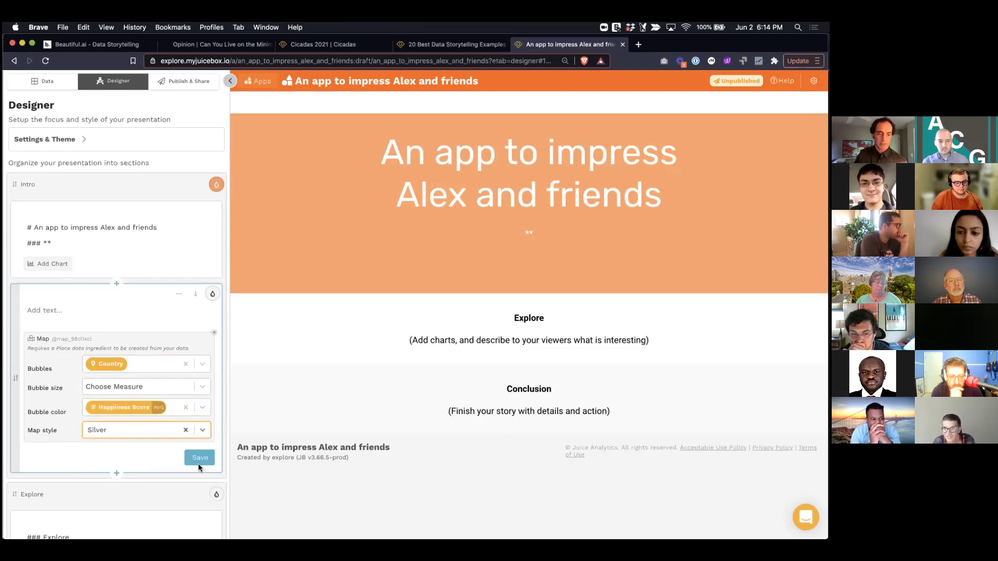
click(207, 460)
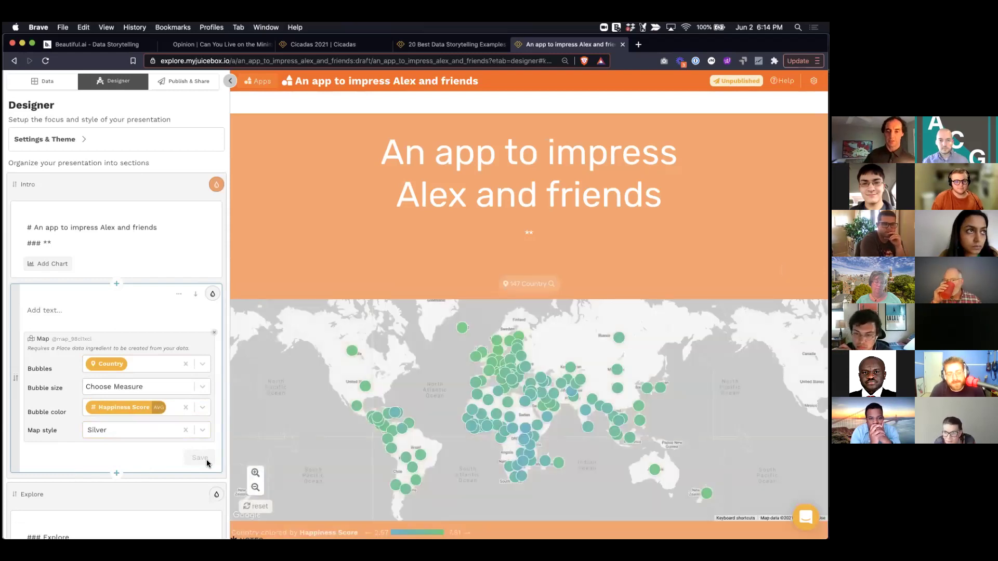
scroll(325, 273, down, 3)
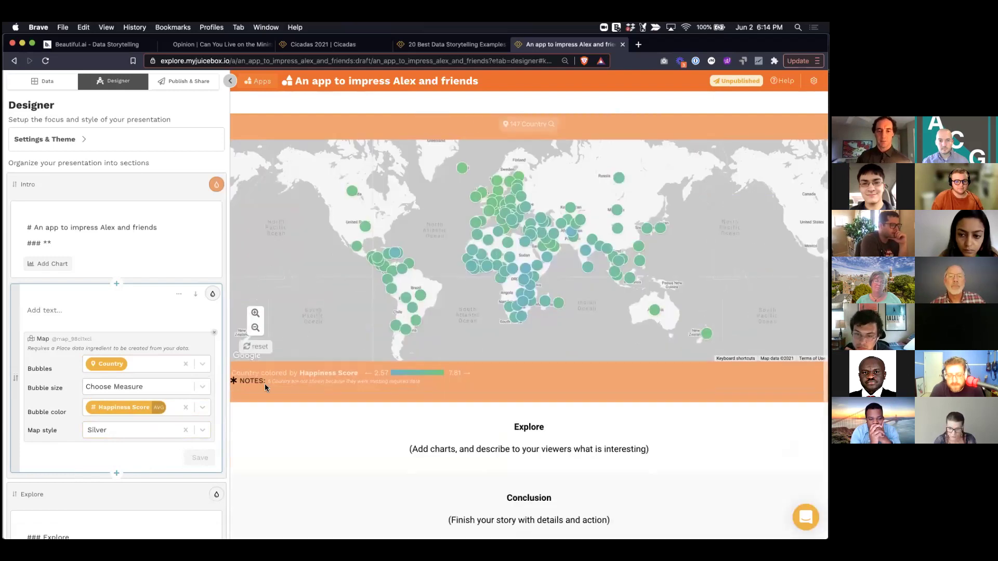
Add a Bar chart to the existing text block in the Explore section.
scroll(167, 420, down, 3)
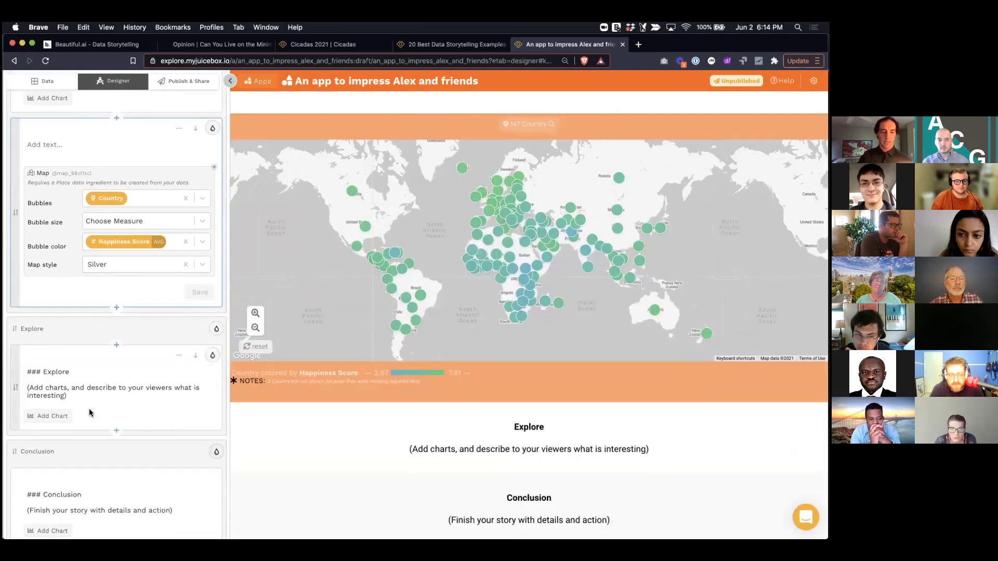
click(62, 415)
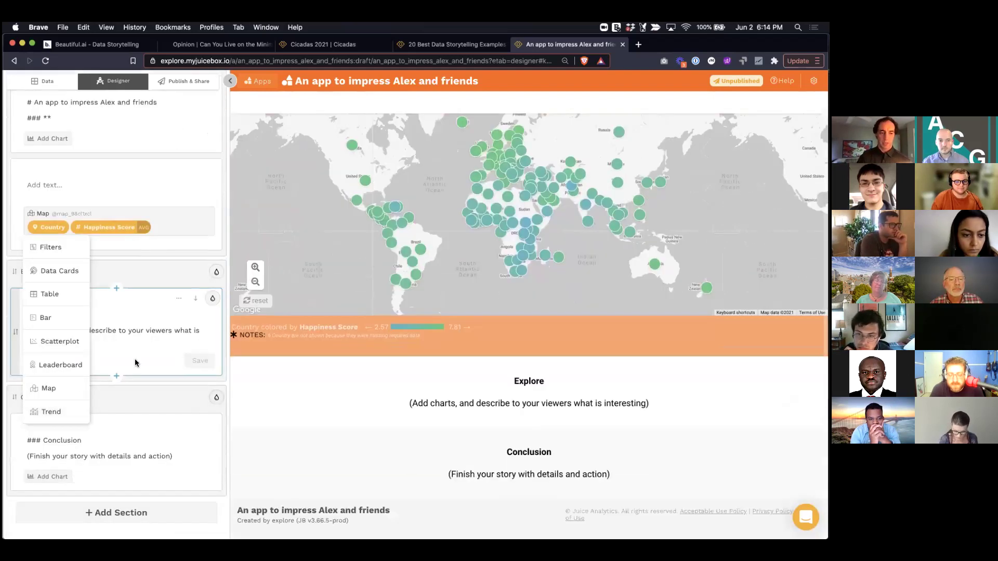
click(122, 337)
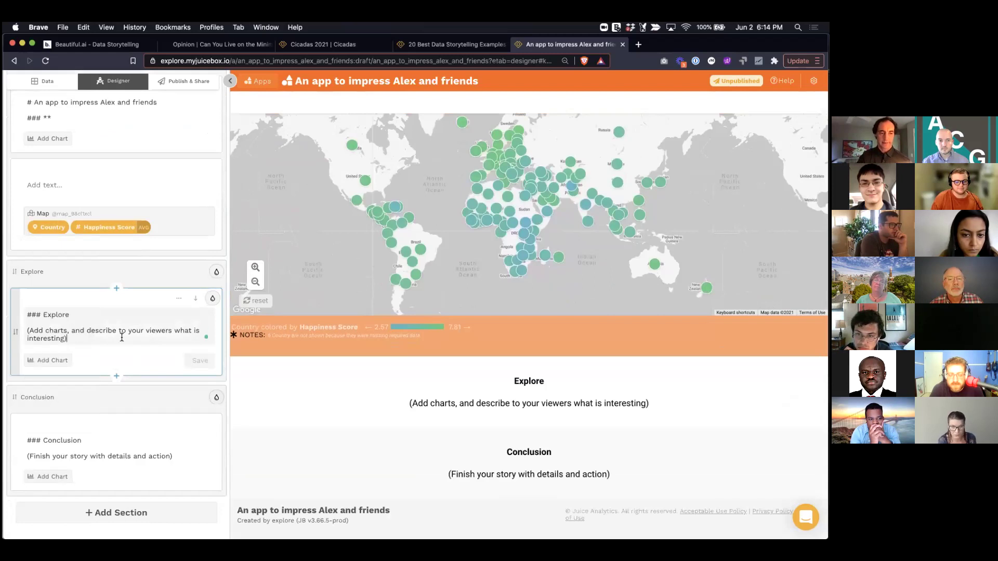
click(61, 361)
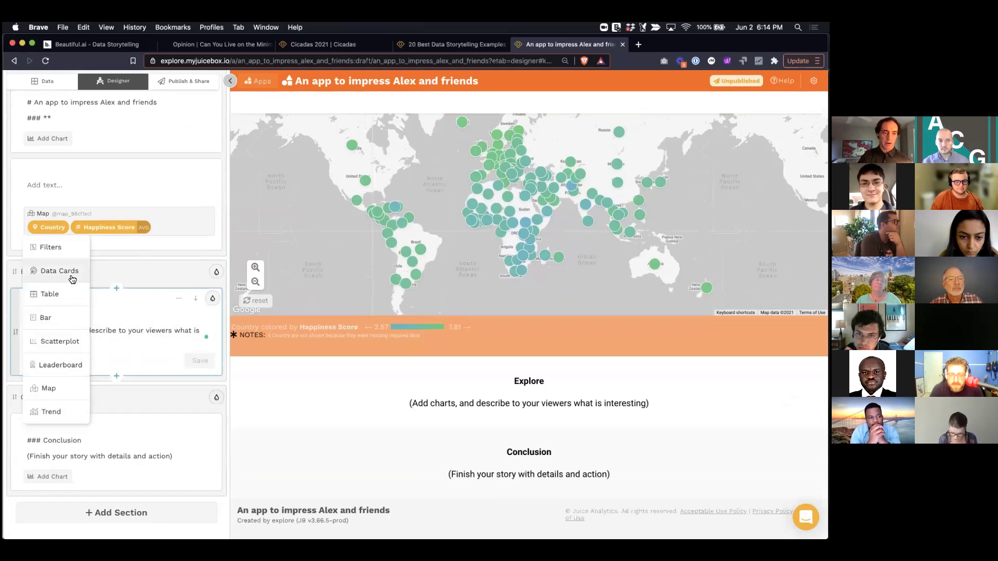
click(46, 318)
scroll(123, 353, down, 2)
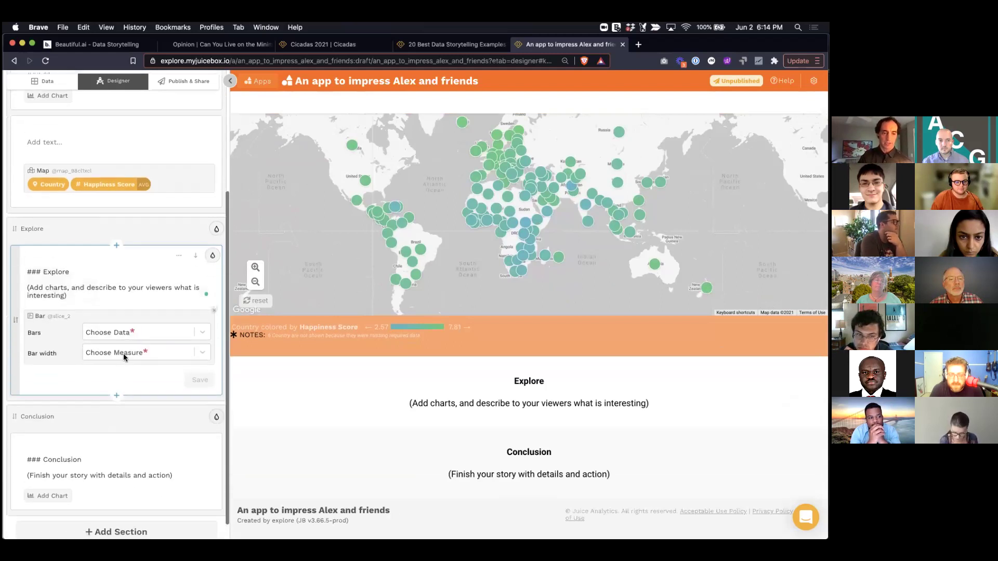
Set the bar chart's bars to Regions and its bar width to Happiness Score, and save the block.
click(177, 323)
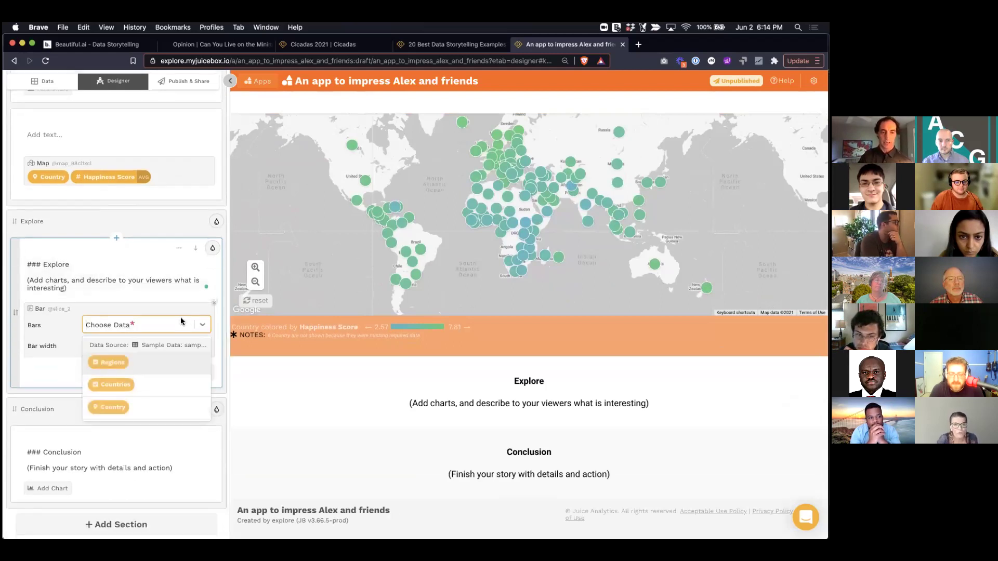
click(154, 367)
click(174, 347)
scroll(162, 400, down, 2)
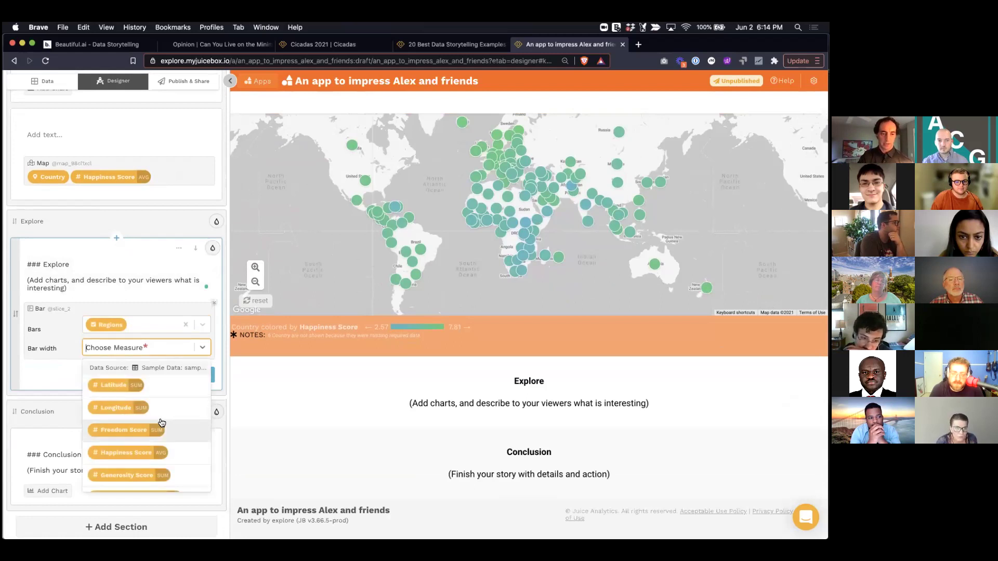
click(155, 433)
click(199, 377)
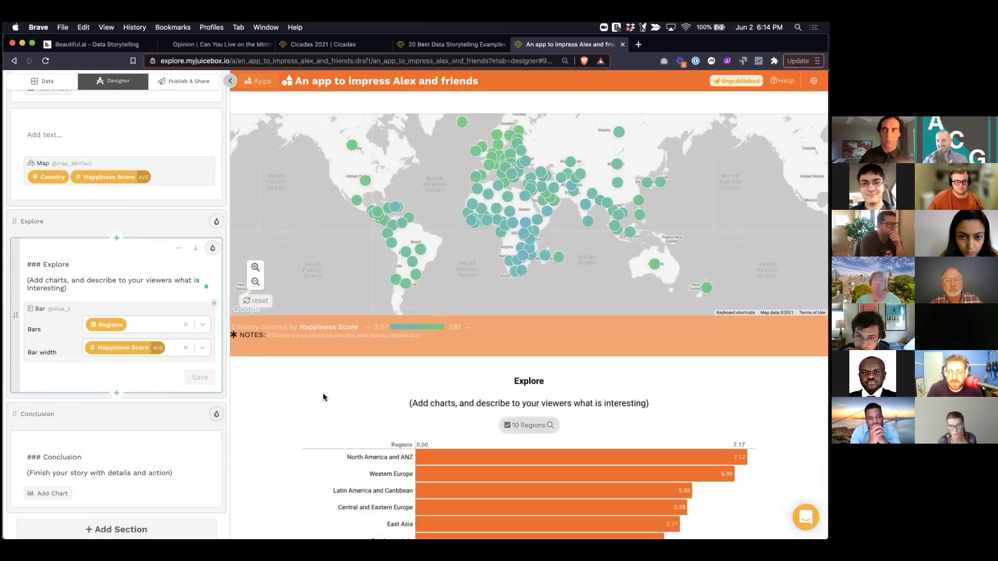
Review the regional bar chart and the country map in the app preview.
scroll(323, 393, down, 3)
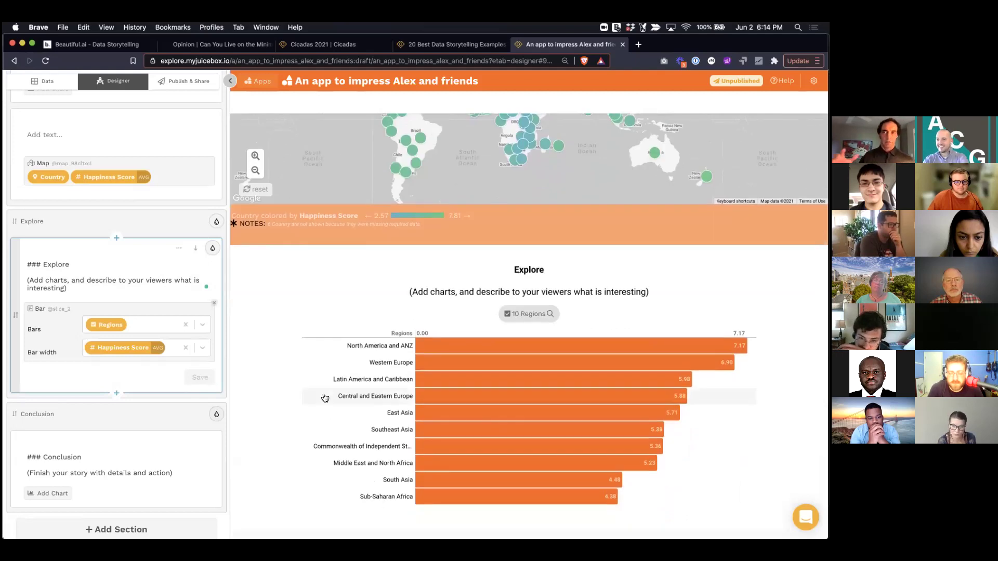
mouse_move(324, 398)
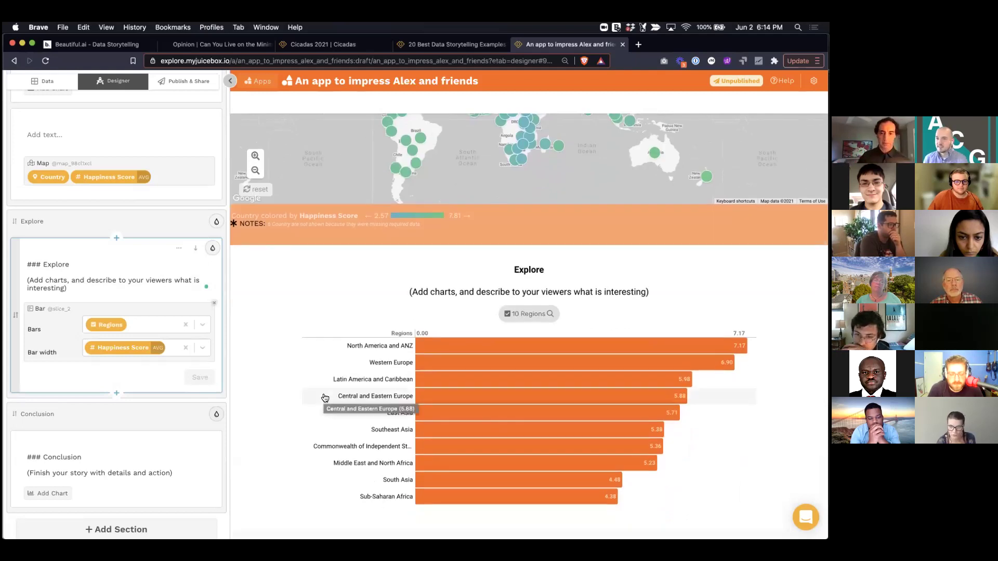
scroll(341, 278, up, 3)
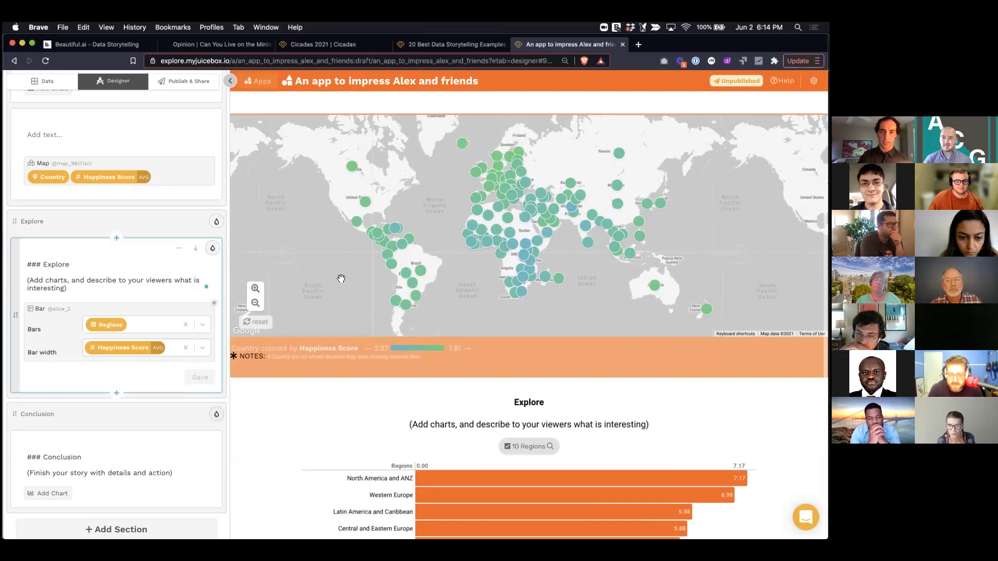
scroll(341, 279, up, 4)
scroll(329, 303, down, 5)
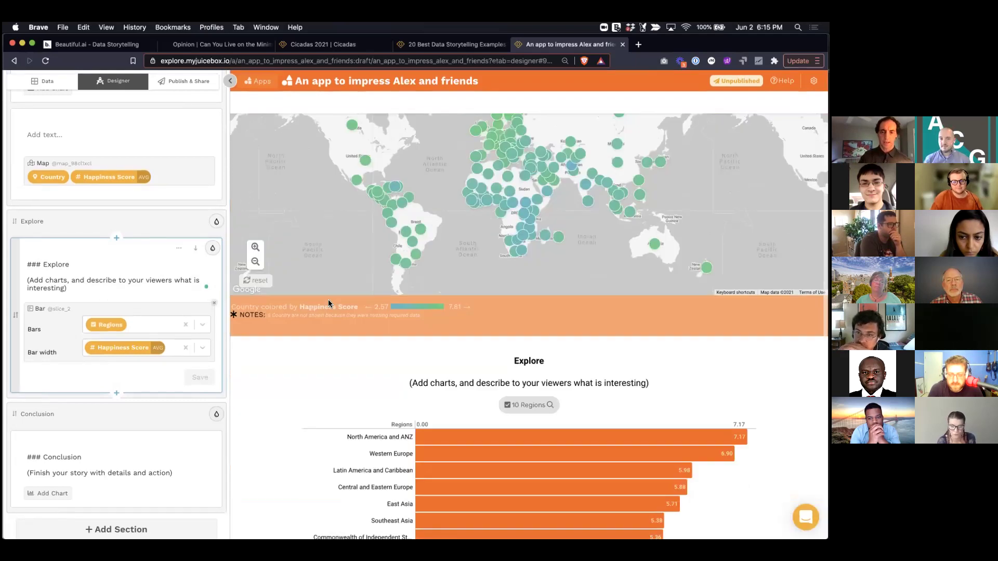
scroll(303, 338, down, 4)
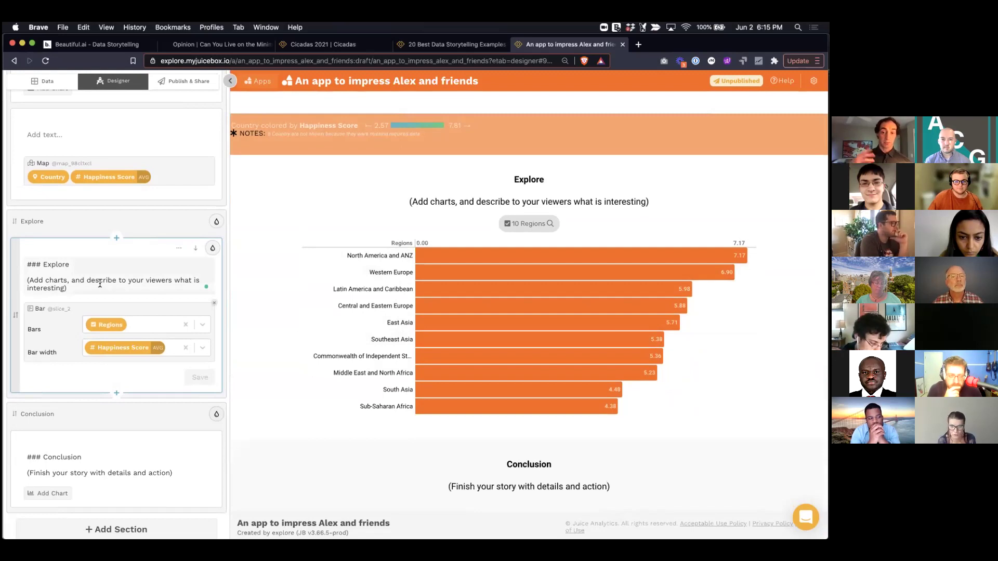
Replace the Explore block's text with the heading "## Regions ranked by happiness" and save it.
click(43, 267)
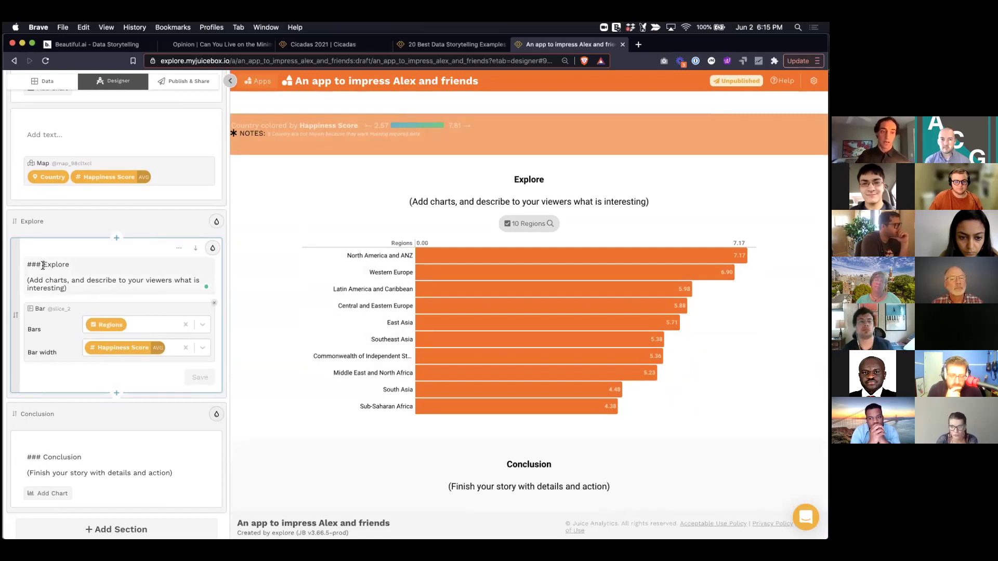
key(super+a)
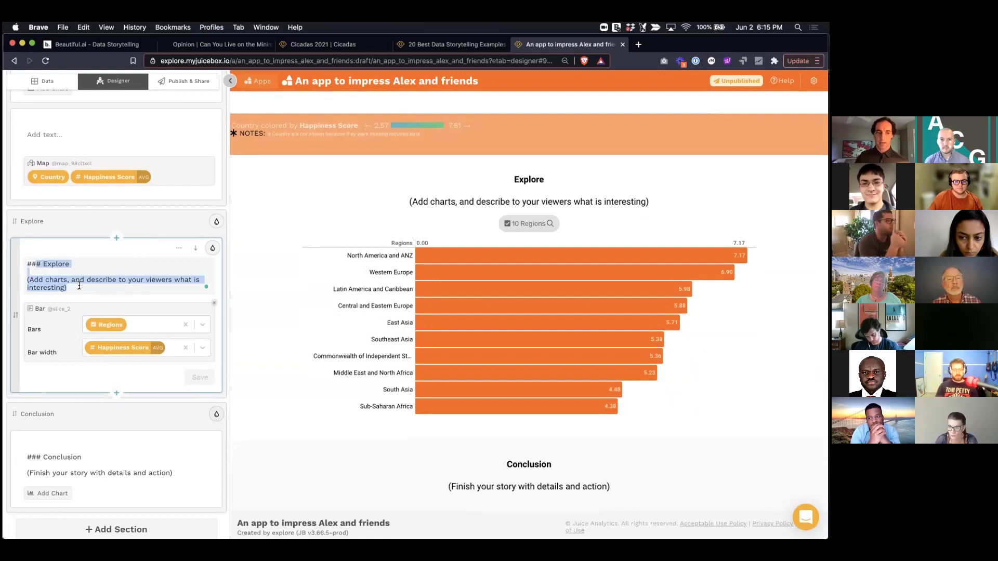
text(##)
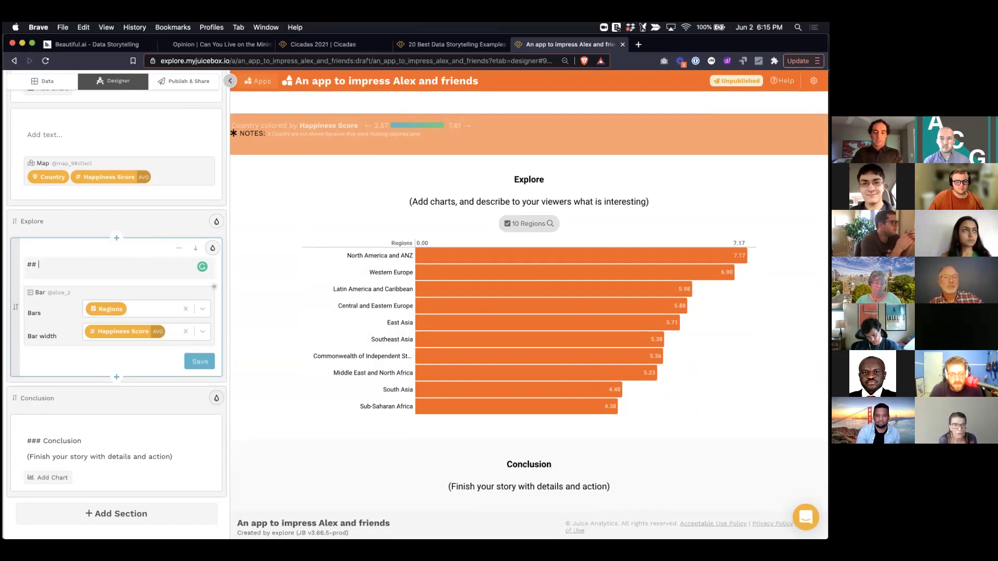
text(Regions ranked by happiness)
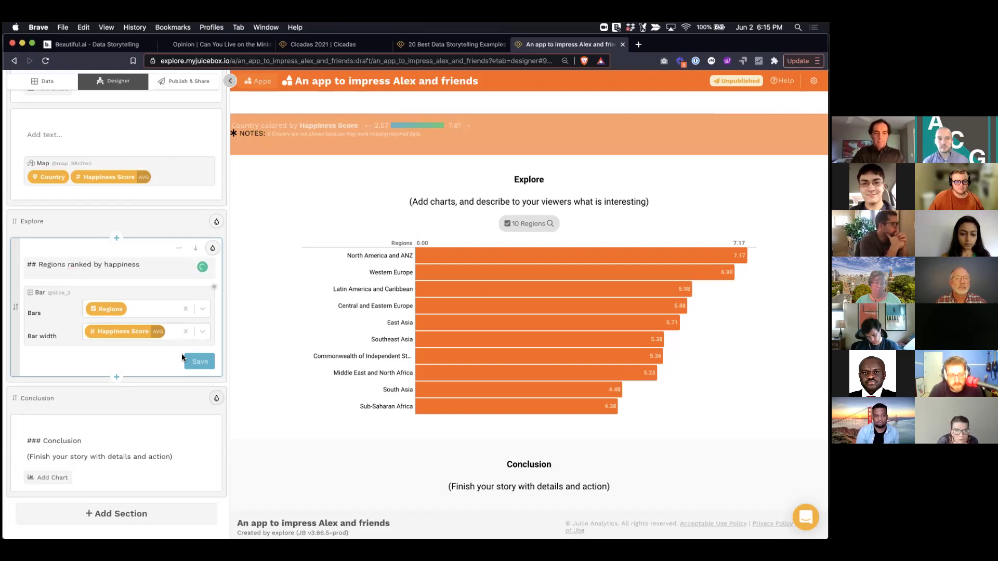
click(188, 361)
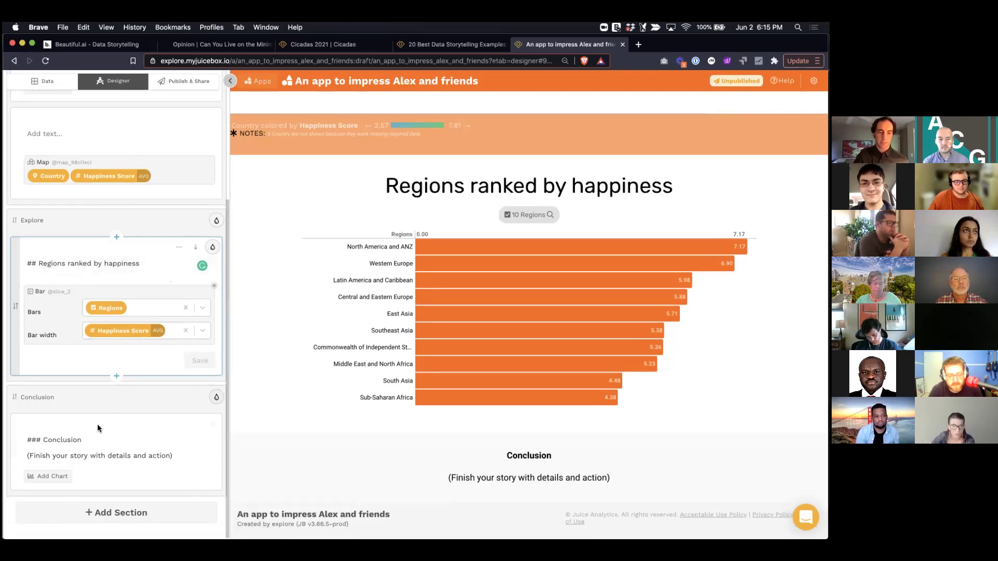
Add a new block with a Leaderboard chart below the regional bar chart in the Explore section, ranking Countries.
click(116, 376)
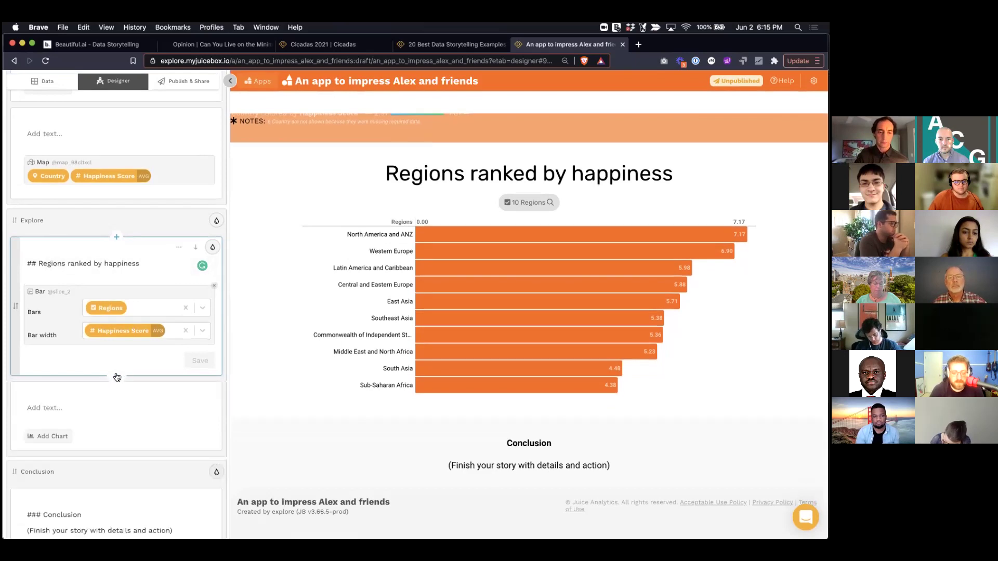
scroll(78, 369, down, 3)
click(61, 363)
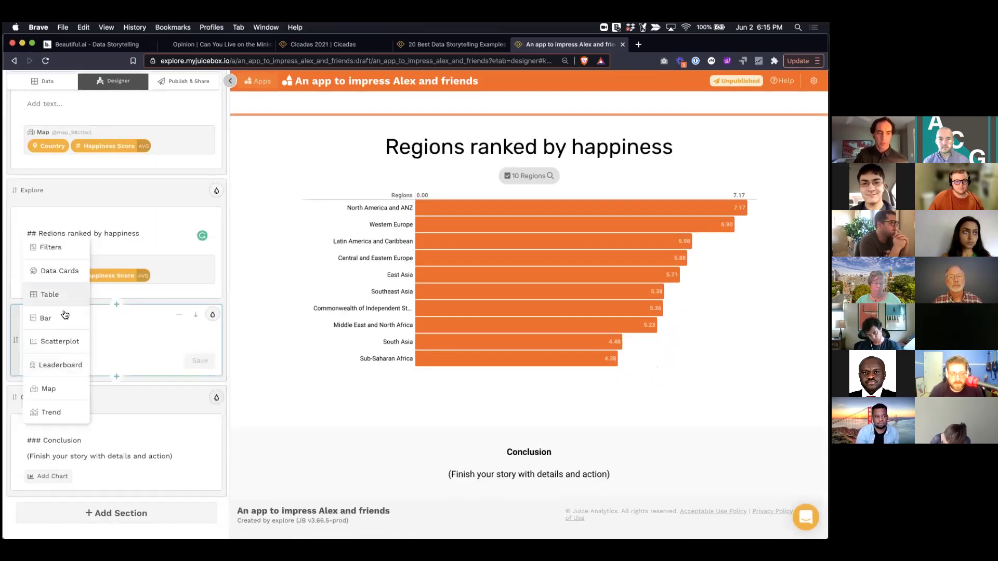
click(69, 363)
scroll(116, 364, down, 3)
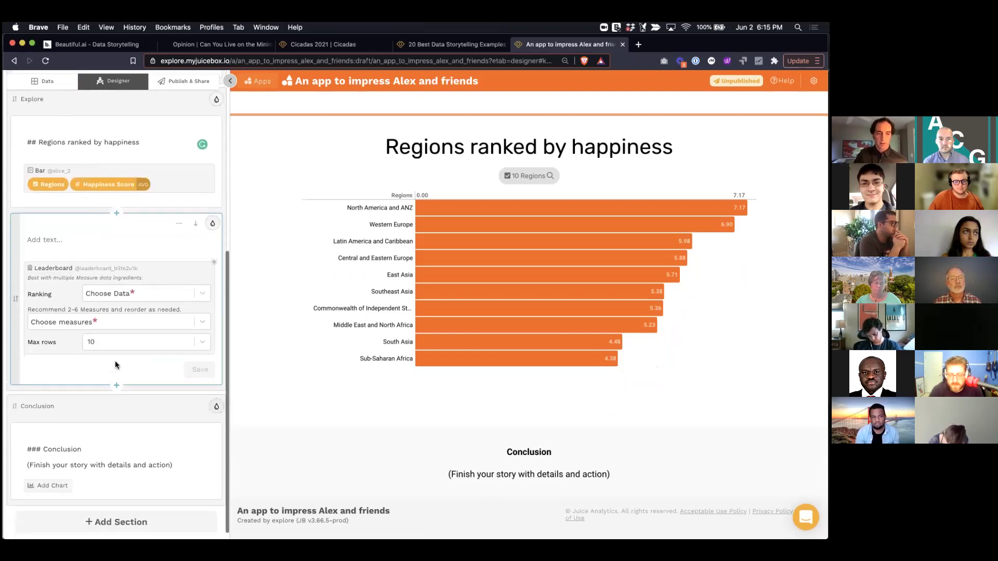
click(180, 293)
click(144, 355)
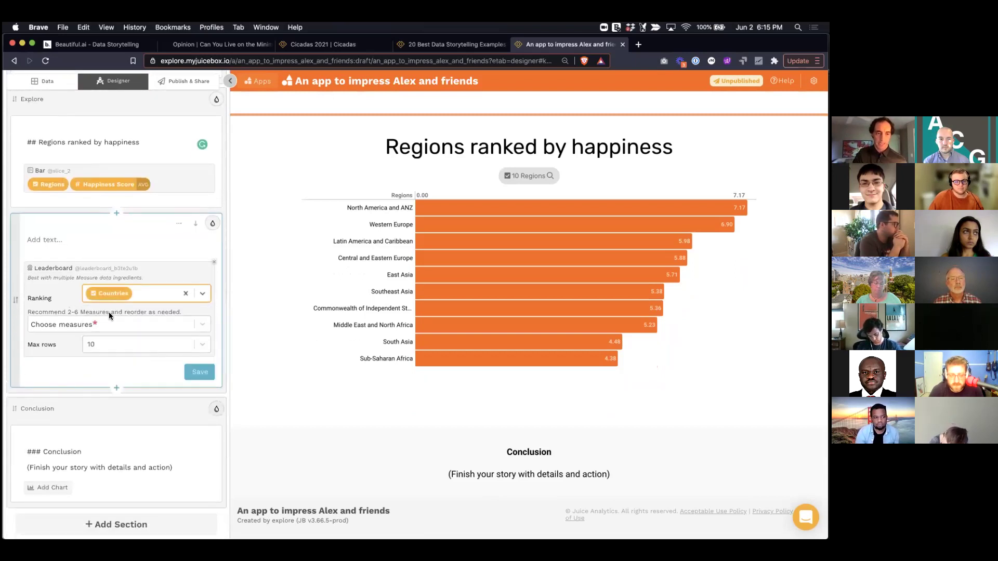
Give the leaderboard the measures Freedom Score, Happiness Score, Generosity Score, Social Support Score and Healthy Life Expectancy, and save the block.
click(103, 317)
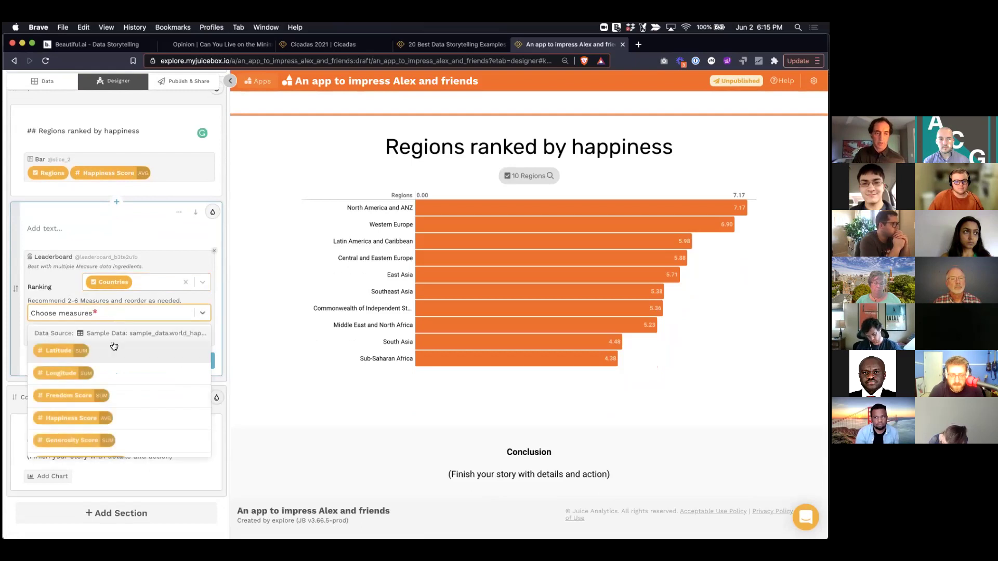
click(122, 400)
click(135, 315)
click(129, 396)
click(146, 330)
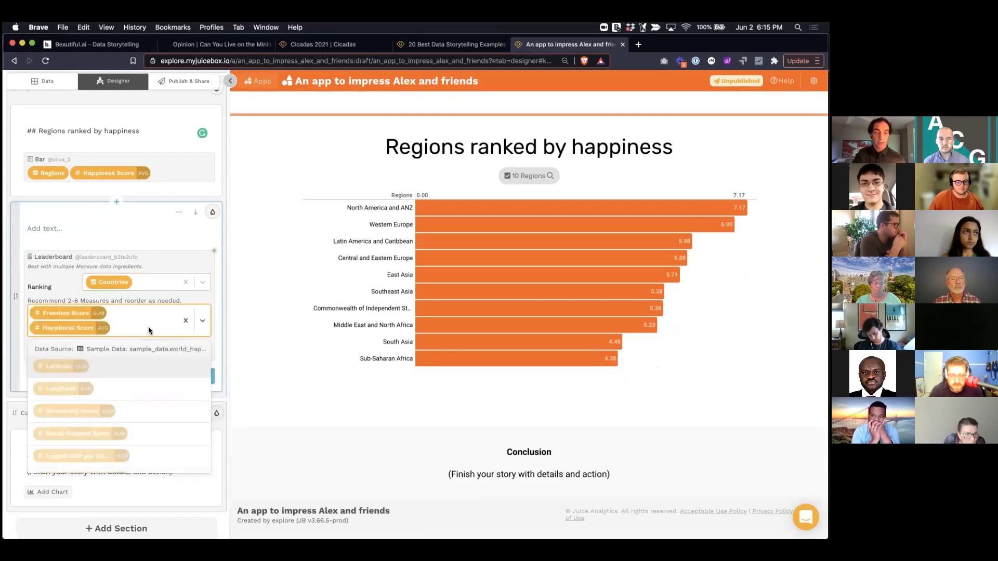
click(138, 409)
click(144, 336)
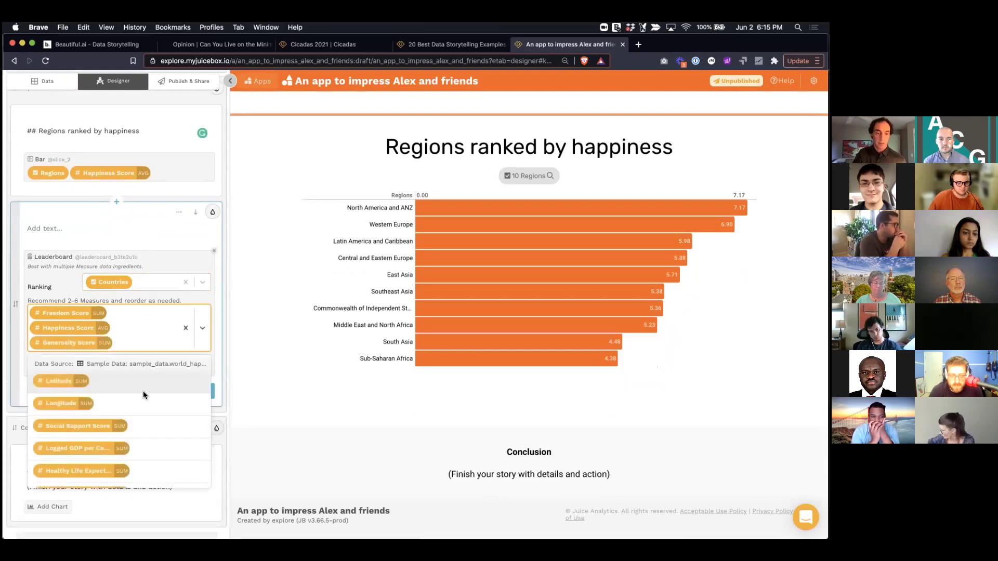
click(149, 431)
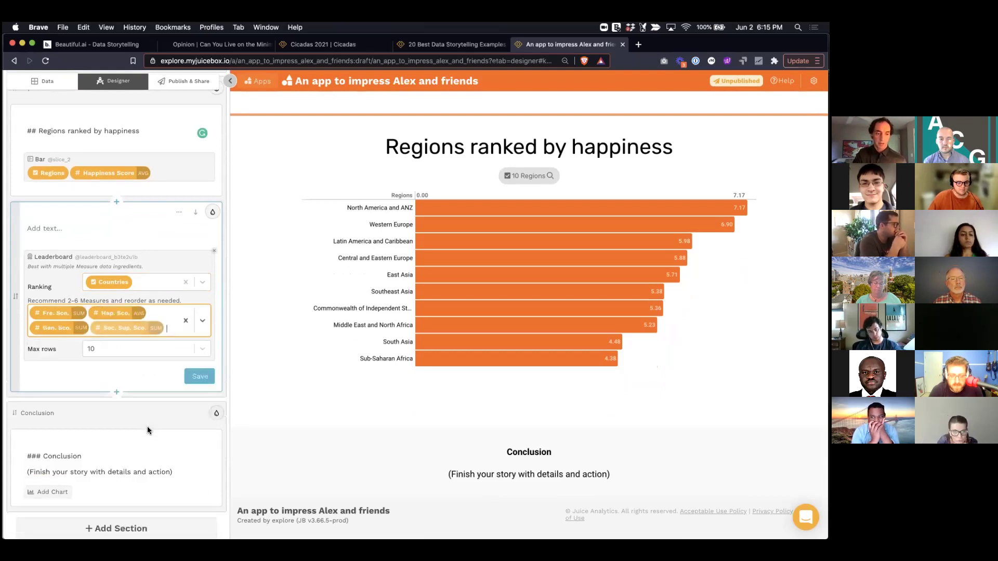
click(171, 332)
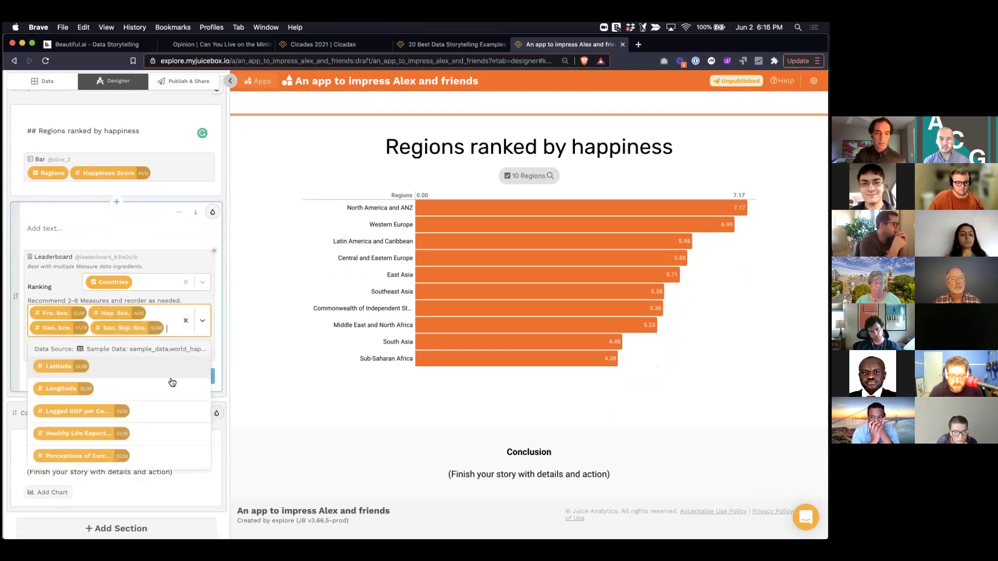
click(166, 439)
click(200, 391)
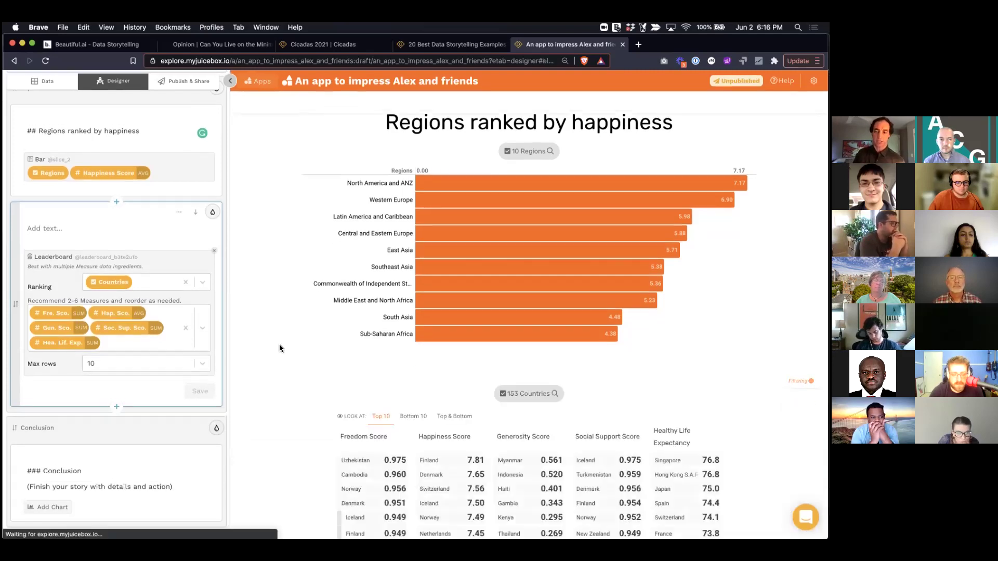
Highlight Iceland and Finland in the leaderboard preview to compare their rankings across the measures, and clear the country selection.
scroll(289, 295, down, 2)
scroll(289, 298, down, 1)
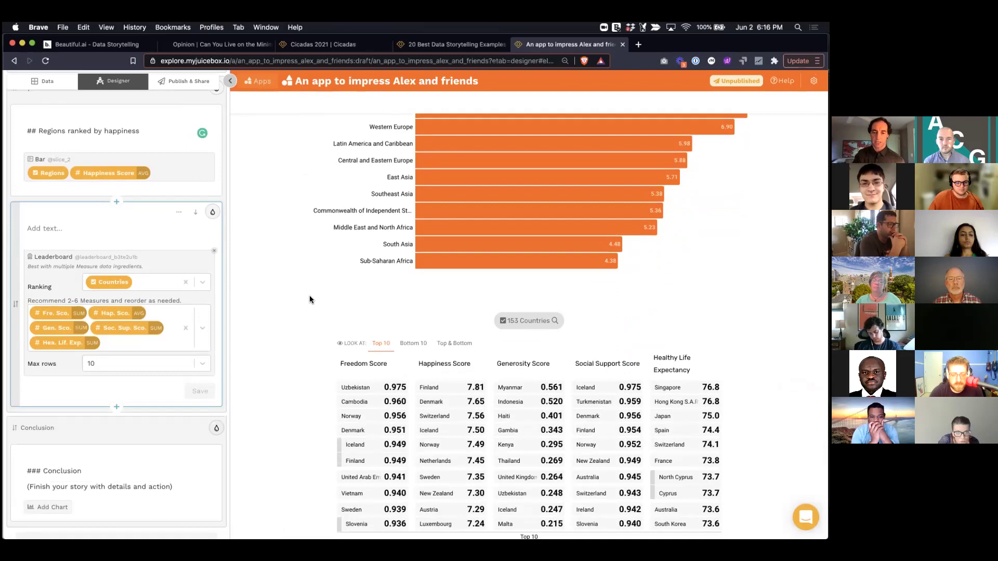
scroll(310, 296, up, 3)
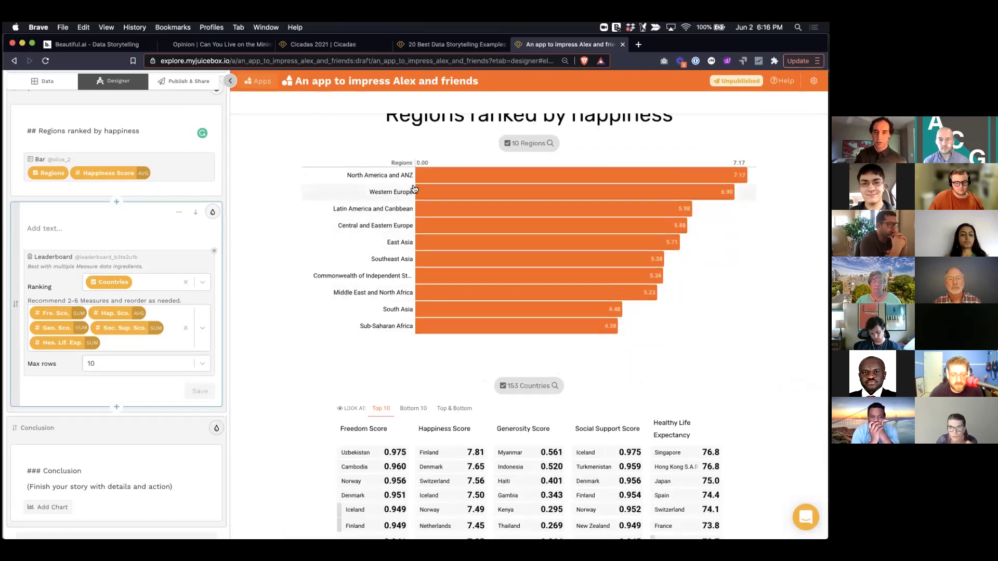
scroll(303, 252, down, 2)
scroll(304, 252, down, 2)
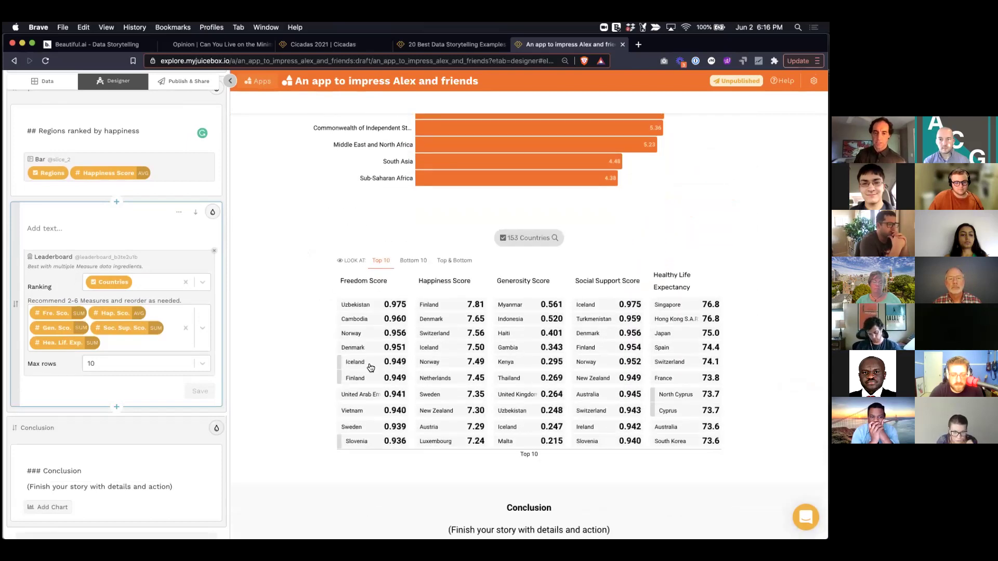
click(432, 305)
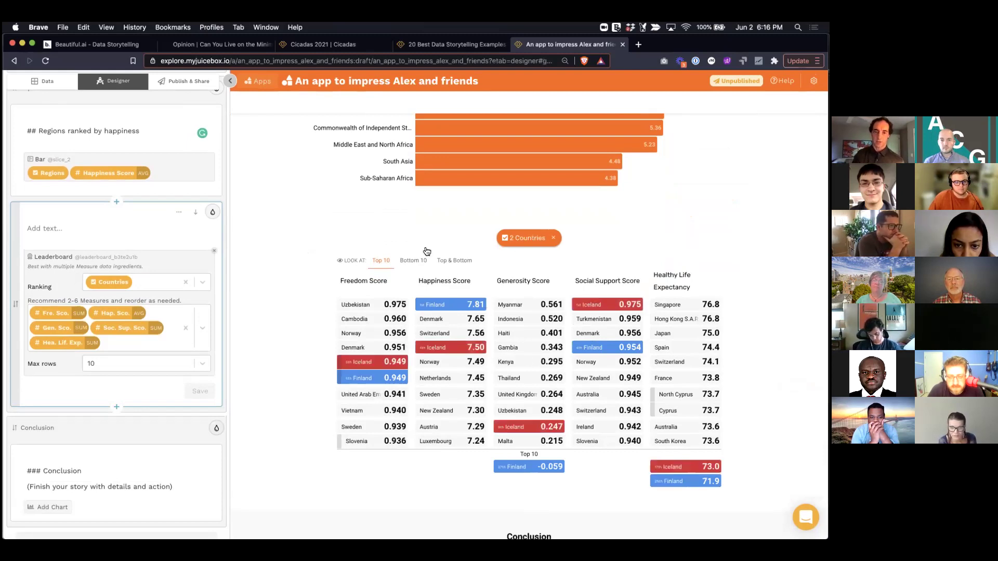
click(553, 238)
Filter the preview by Western Europe in the regional bar chart and examine that region's countries in the leaderboard.
scroll(373, 234, up, 3)
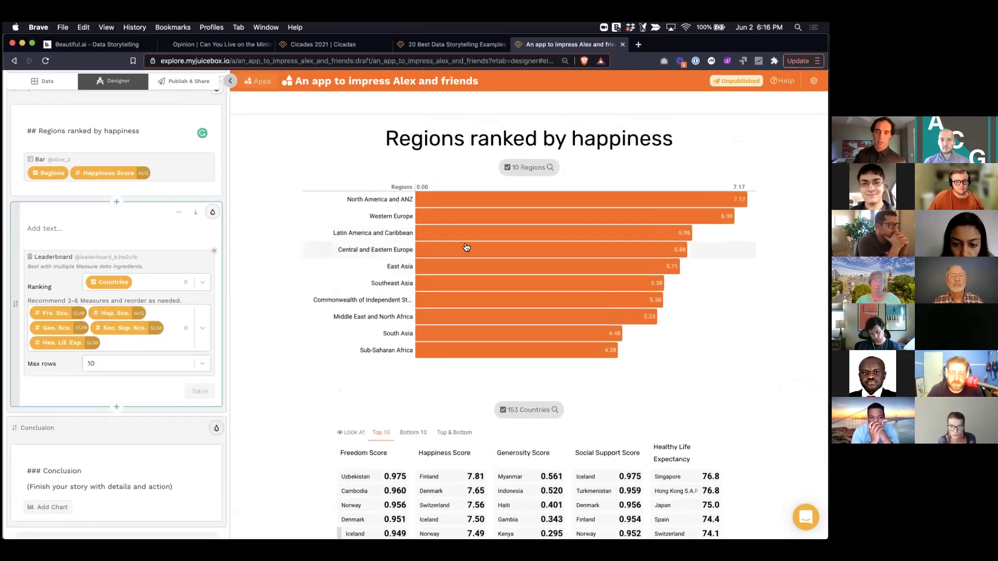
click(476, 218)
scroll(275, 372, down, 1)
scroll(276, 372, down, 1)
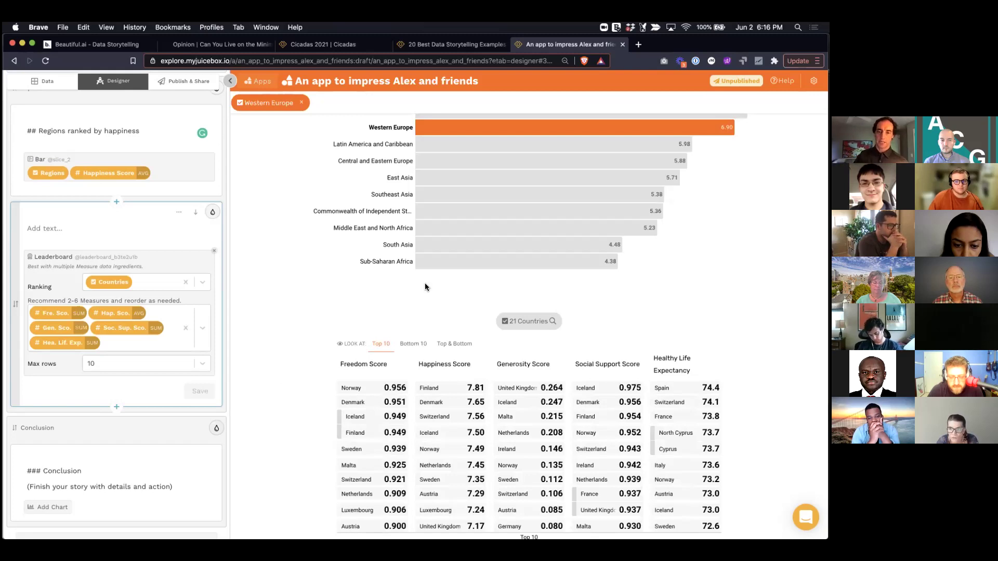
scroll(422, 286, up, 3)
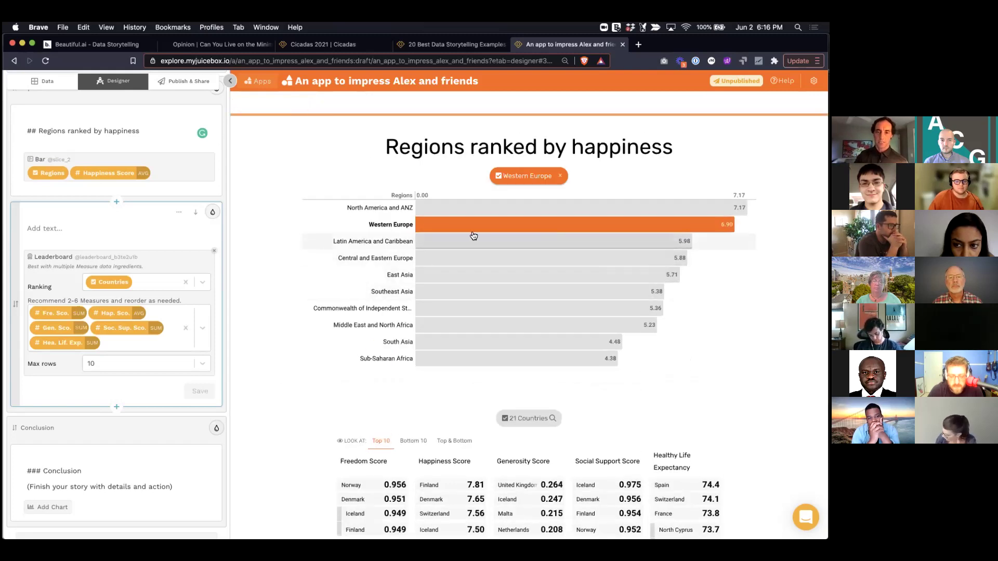
scroll(457, 364, down, 4)
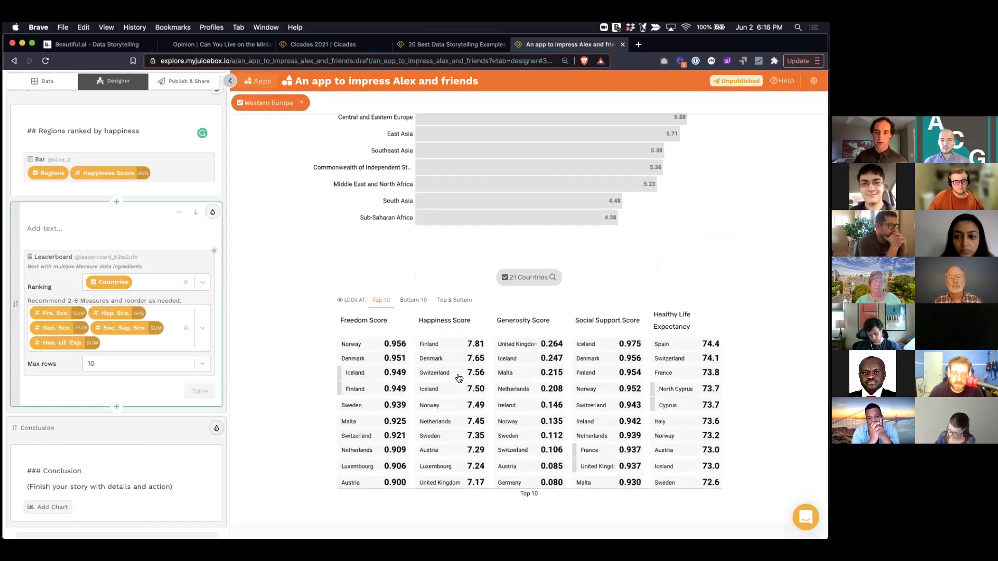
scroll(459, 321, up, 2)
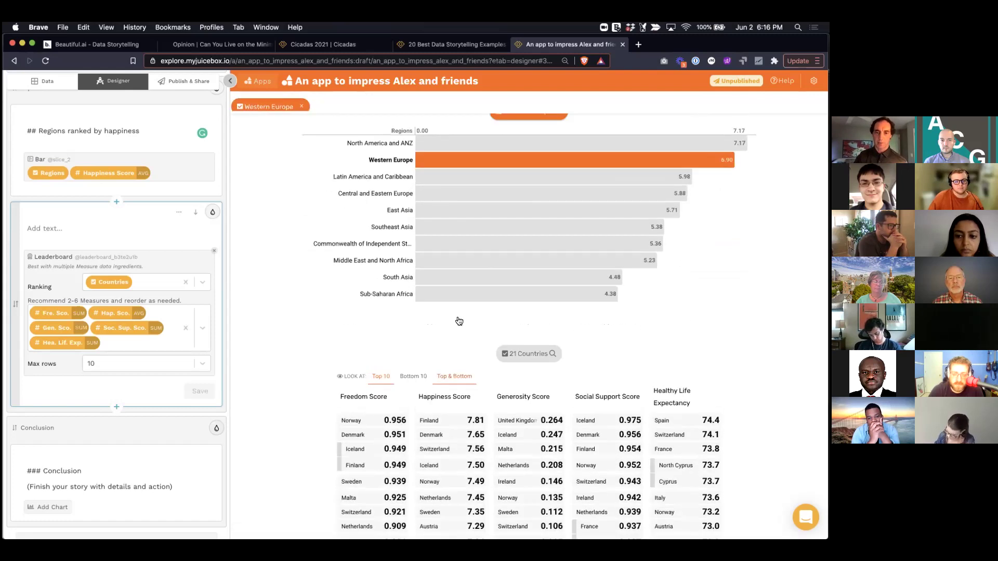
Select both North America and ANZ and Western Europe in the bar chart and examine their combined country leaderboard.
click(452, 148)
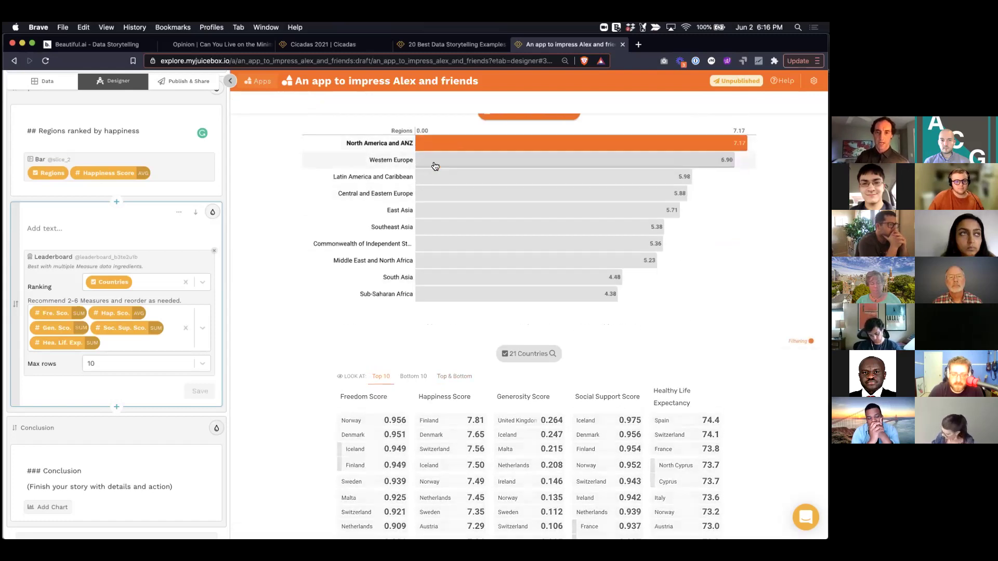
click(431, 165)
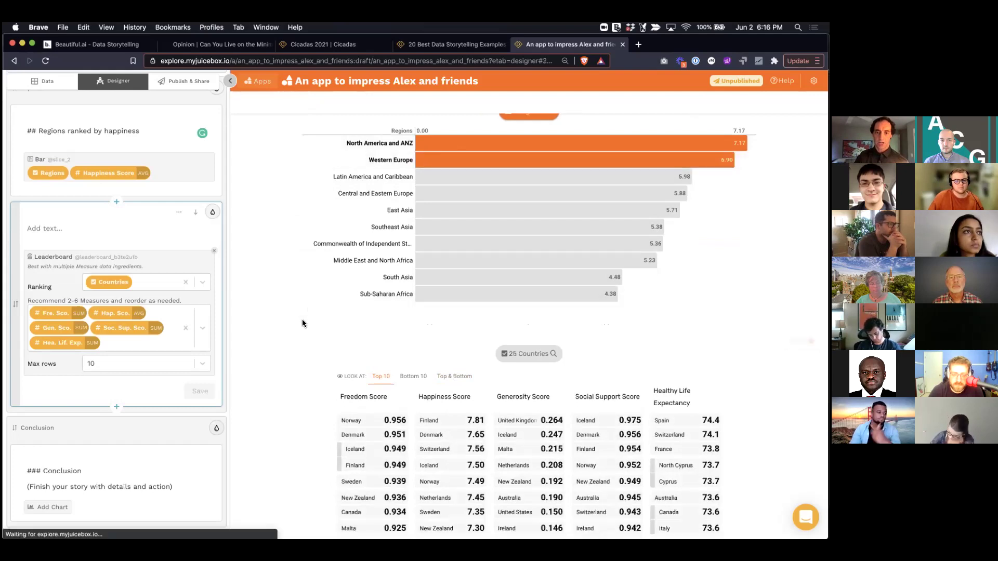
scroll(301, 328, down, 3)
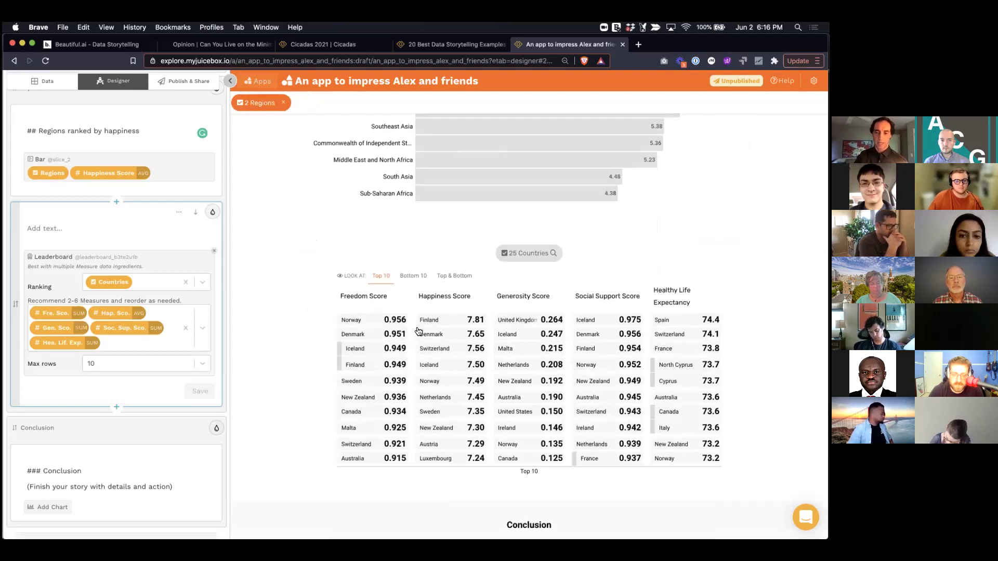
scroll(326, 326, down, 2)
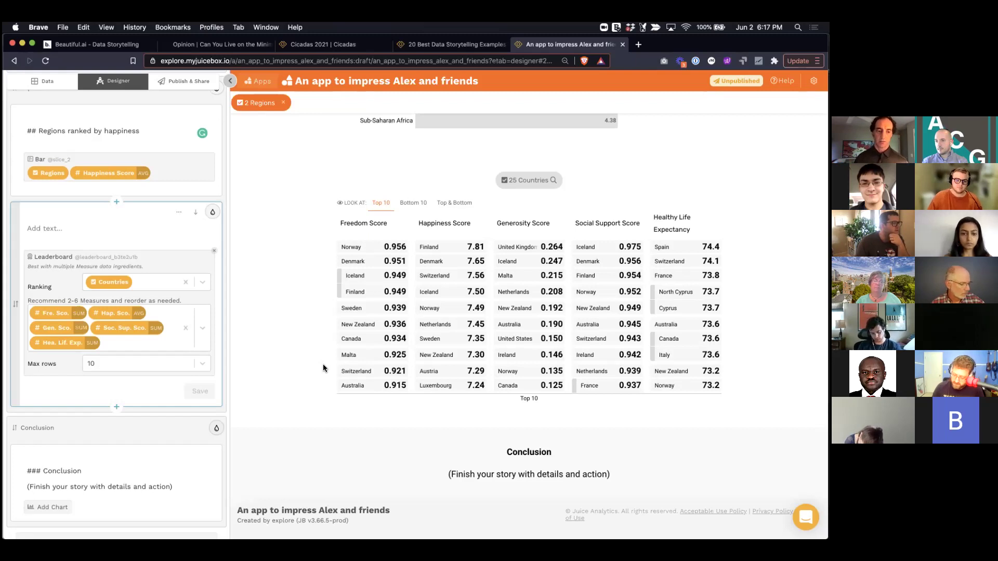
Review the Conclusion block and the app preview's title and country map.
click(75, 474)
scroll(261, 315, up, 10)
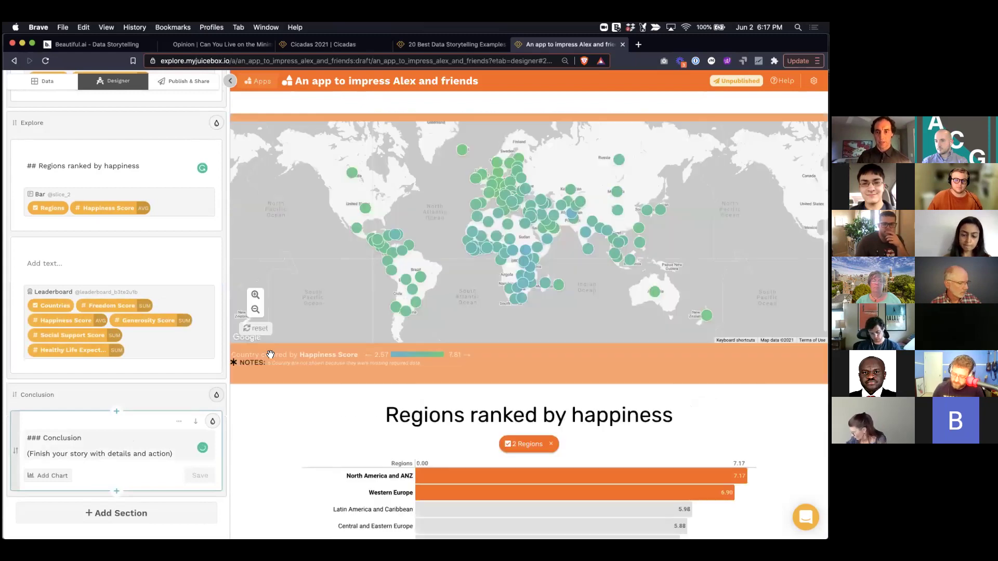
scroll(304, 248, up, 5)
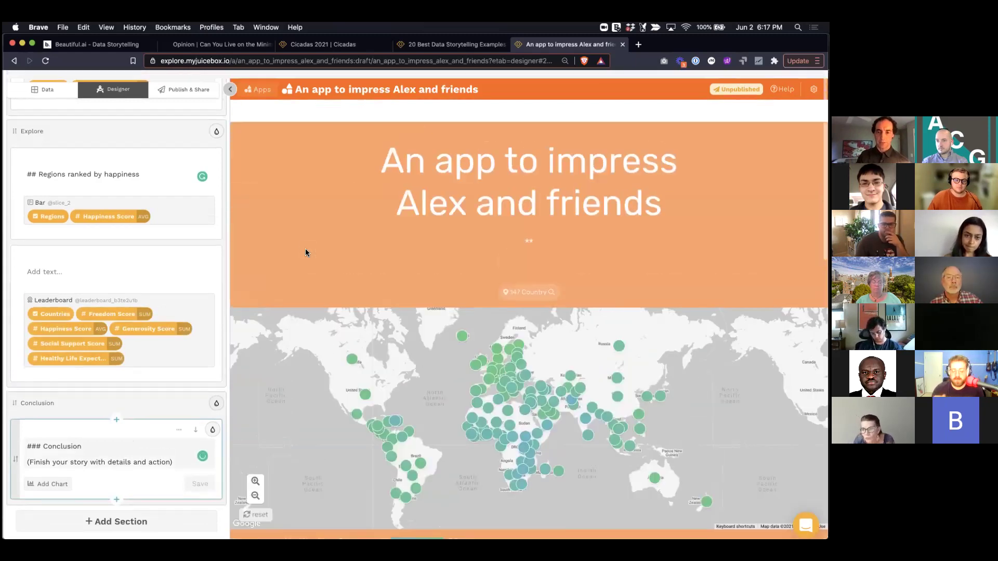
scroll(306, 253, down, 1)
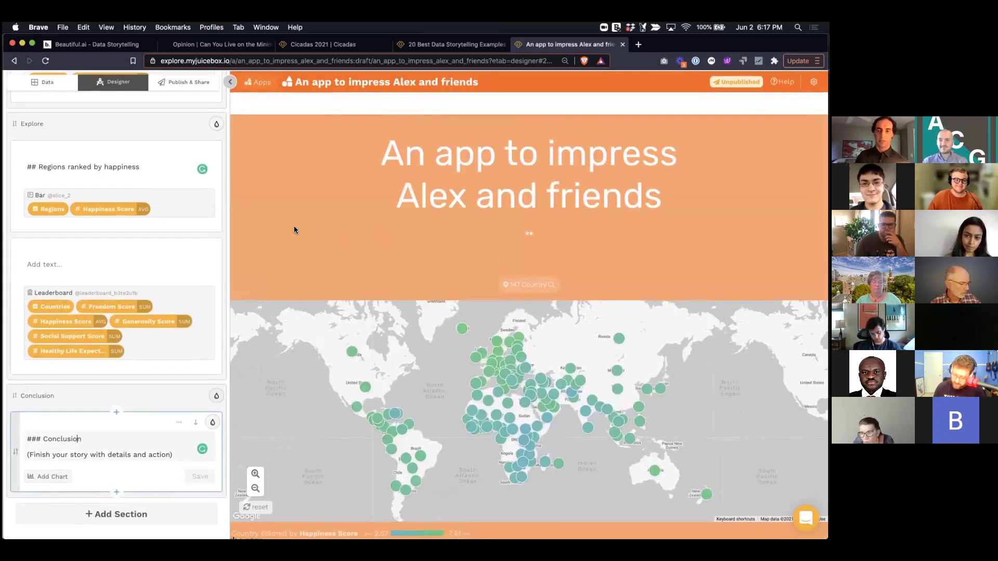
scroll(294, 226, down, 3)
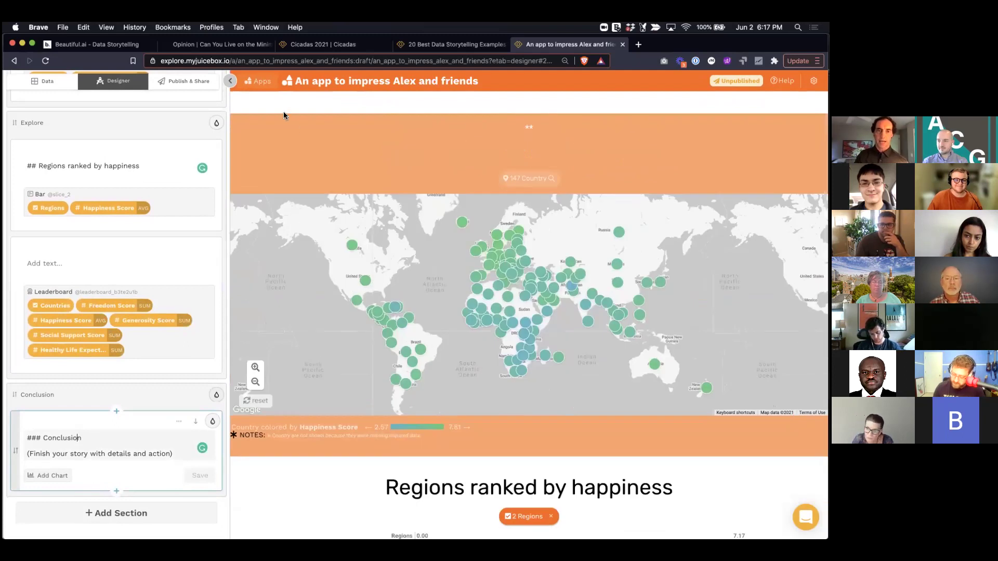
Switch to the Beautiful.ai presentation and go back to the "Tip #1: 3-Part Structure" slide.
click(93, 44)
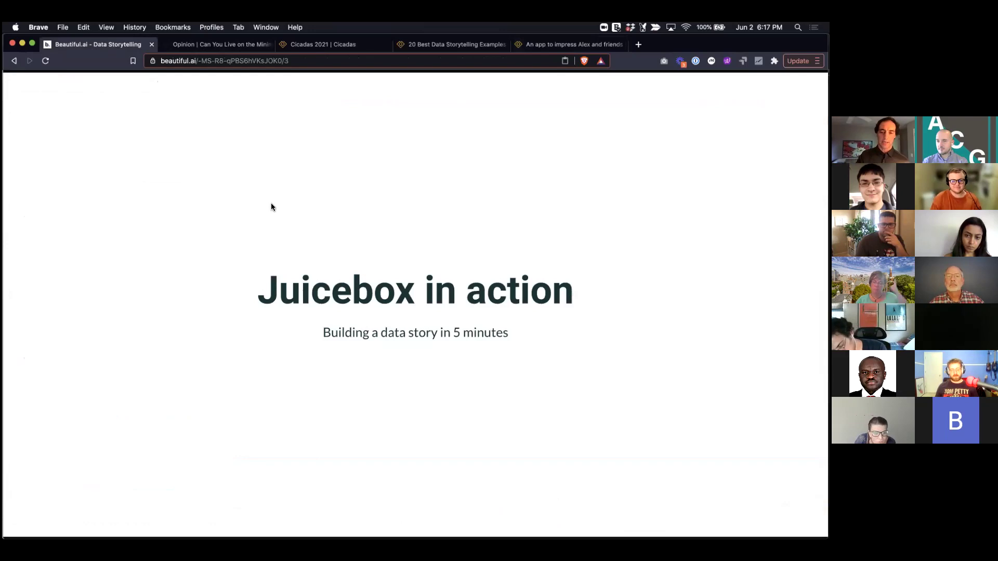
key(Left)
key(Left)
key(Left)
key(Left)
key(Right)
key(Left)
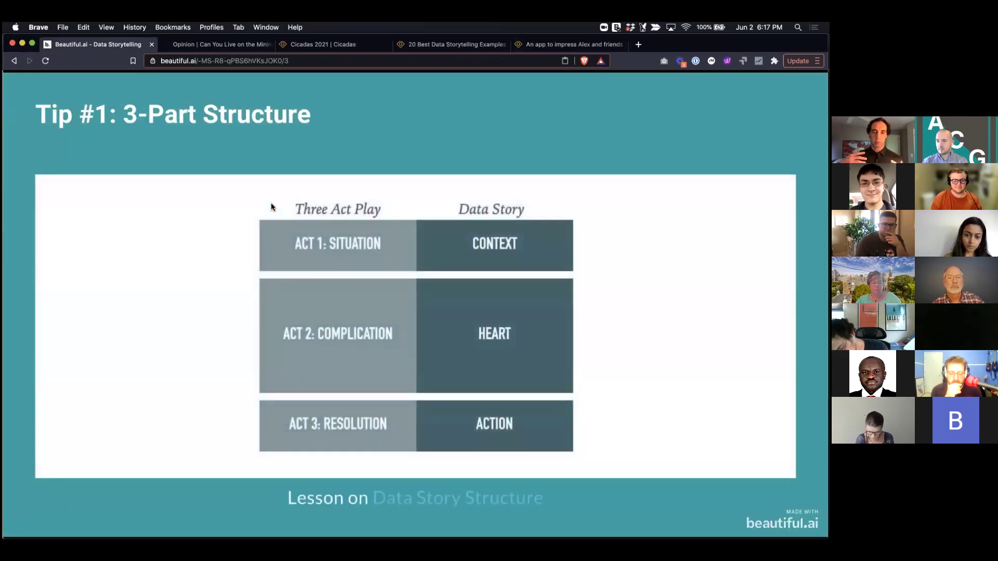